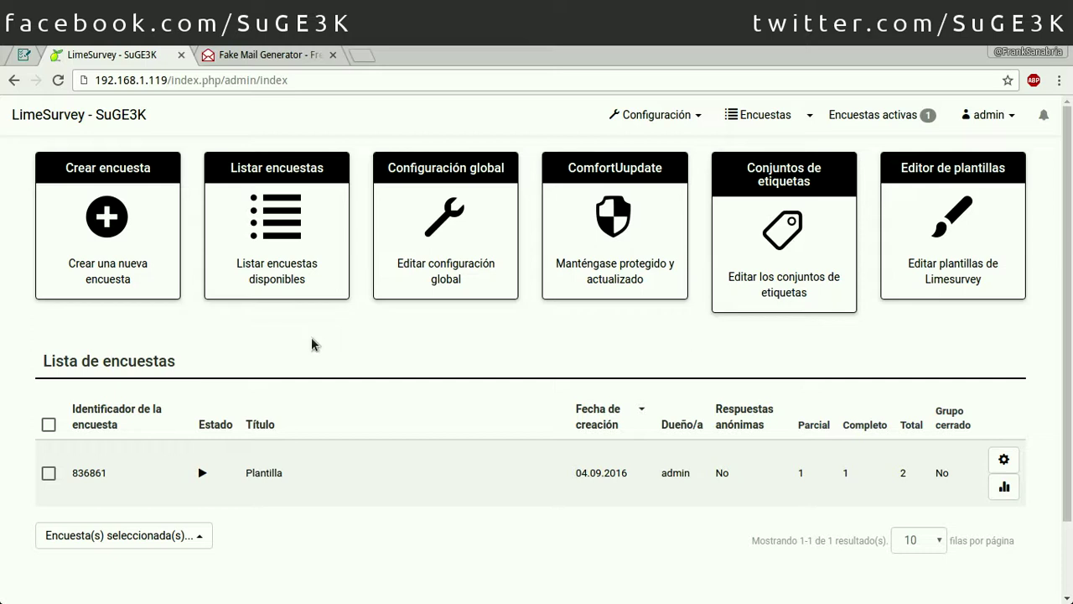
Step: Open the Plantilla survey's Configuración general y textos page and collapse the general options
{"action": "left_click", "coordinate": [276, 472]}
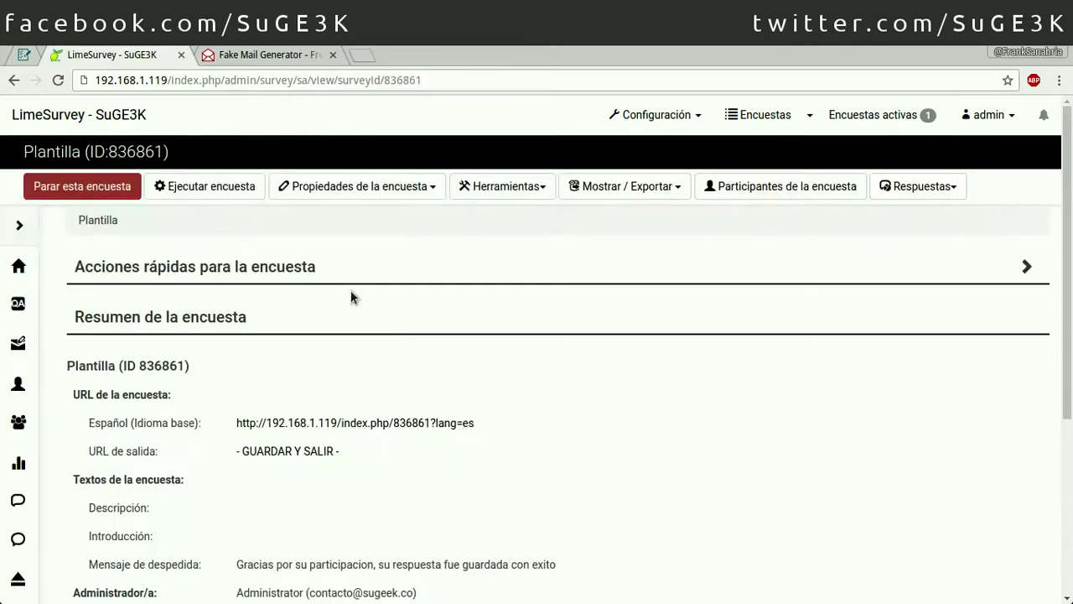
{"action": "left_click", "coordinate": [372, 192]}
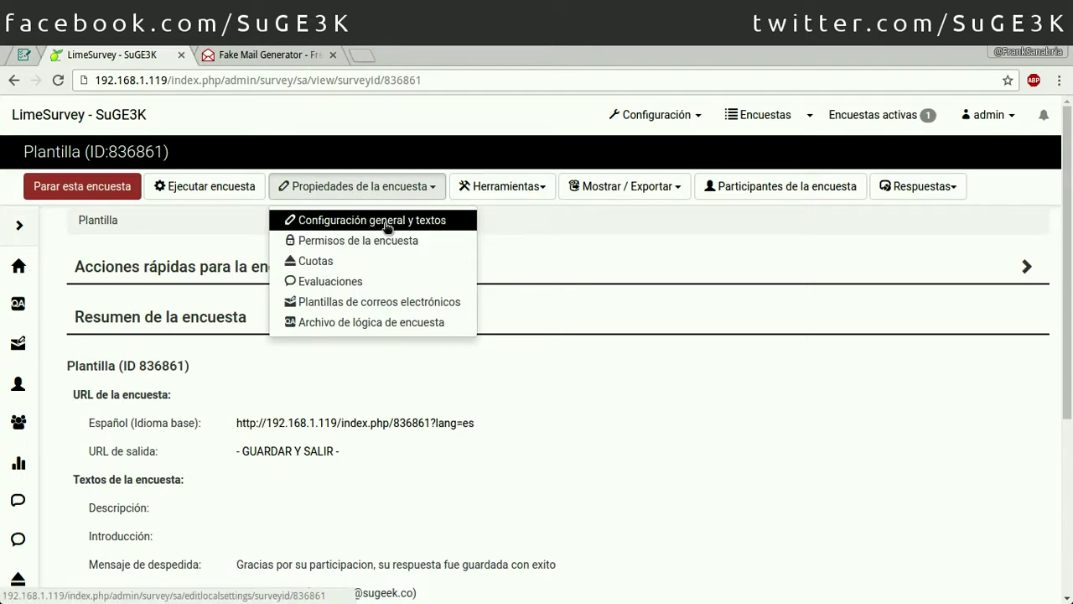
{"action": "left_click", "coordinate": [388, 224]}
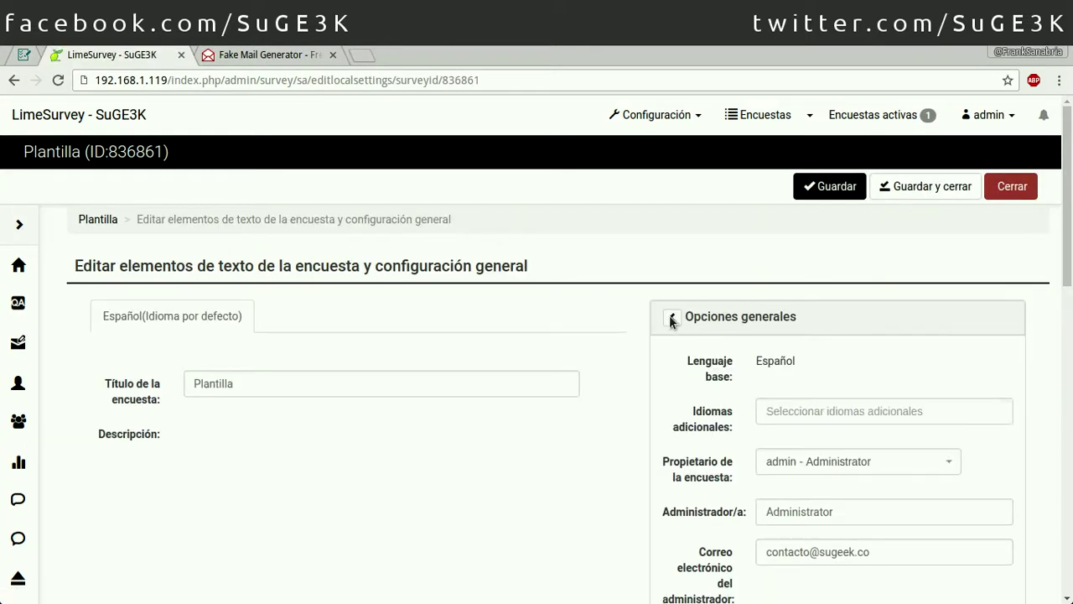
{"action": "left_click", "coordinate": [669, 315]}
{"action": "left_click", "coordinate": [208, 319]}
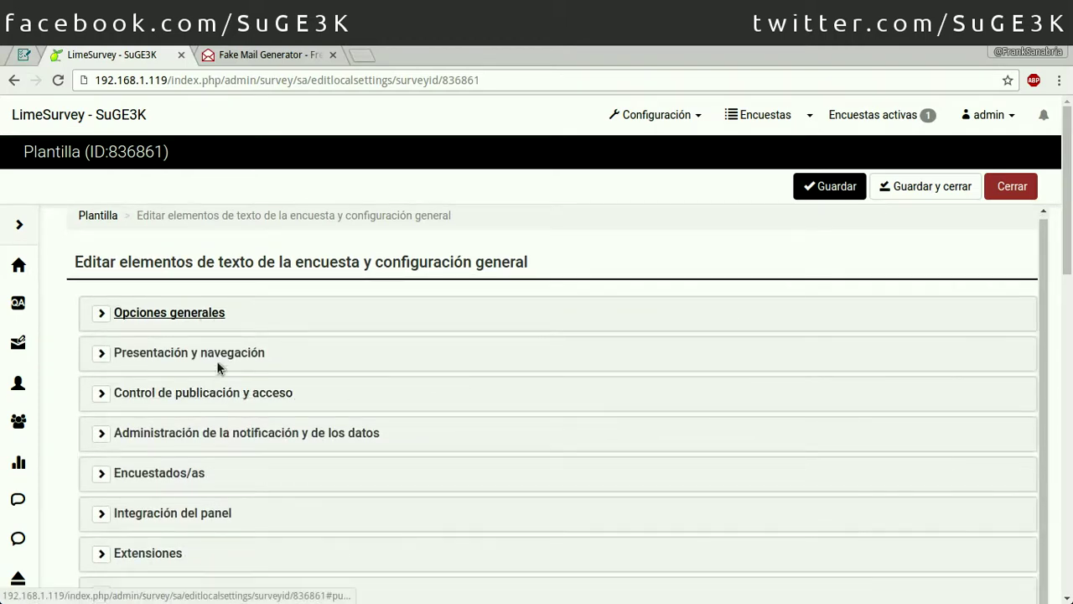
Step: Expand Integración del panel to show its empty URL parameter table
{"action": "left_click", "coordinate": [220, 392]}
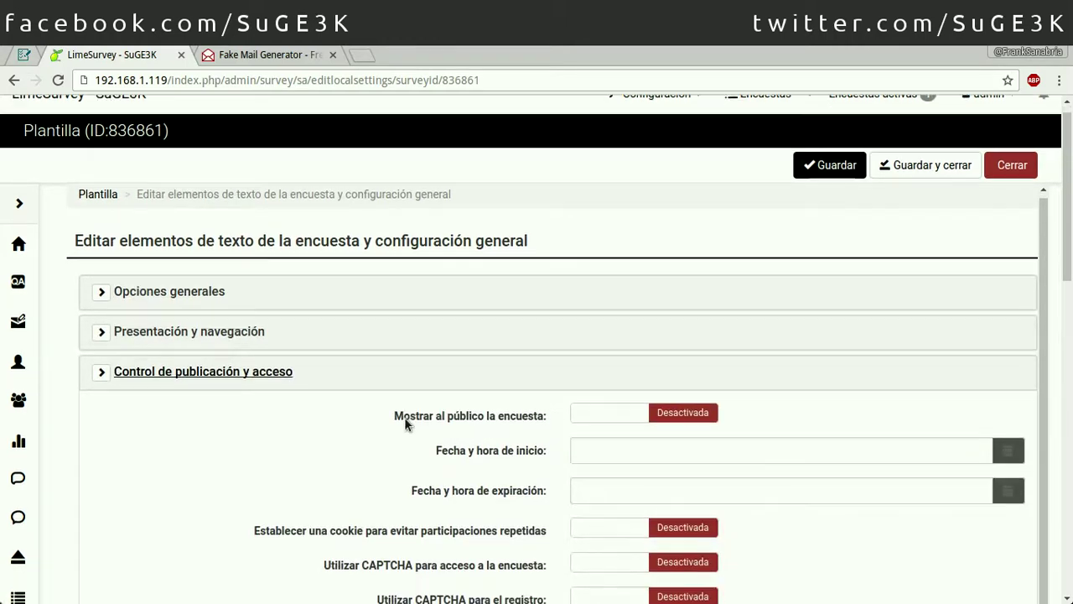
{"action": "scroll", "coordinate": [405, 417], "scroll_direction": "down", "scroll_amount": 2}
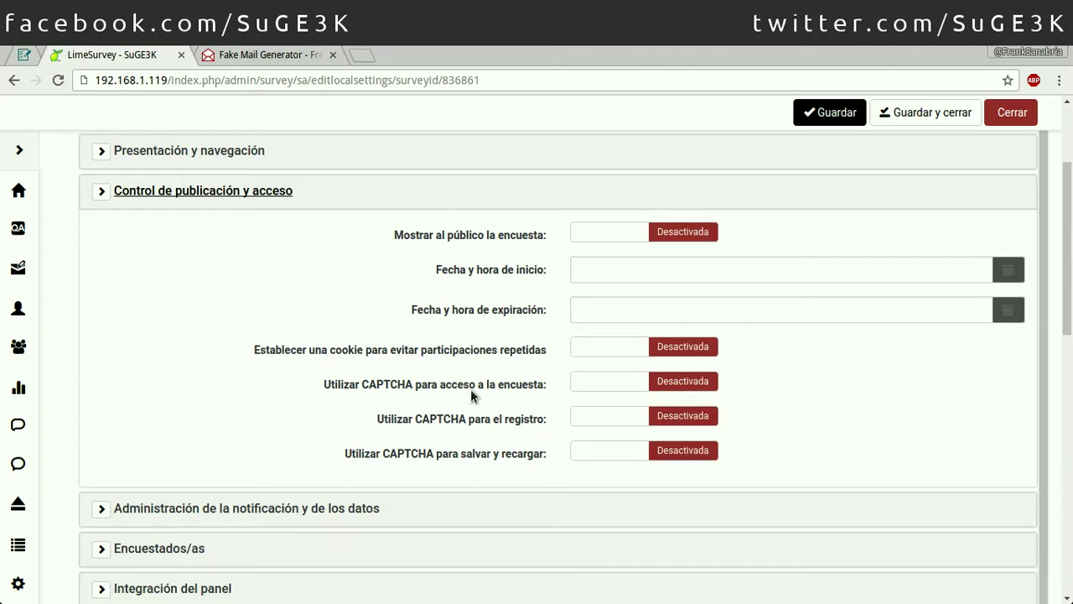
{"action": "left_click", "coordinate": [188, 192]}
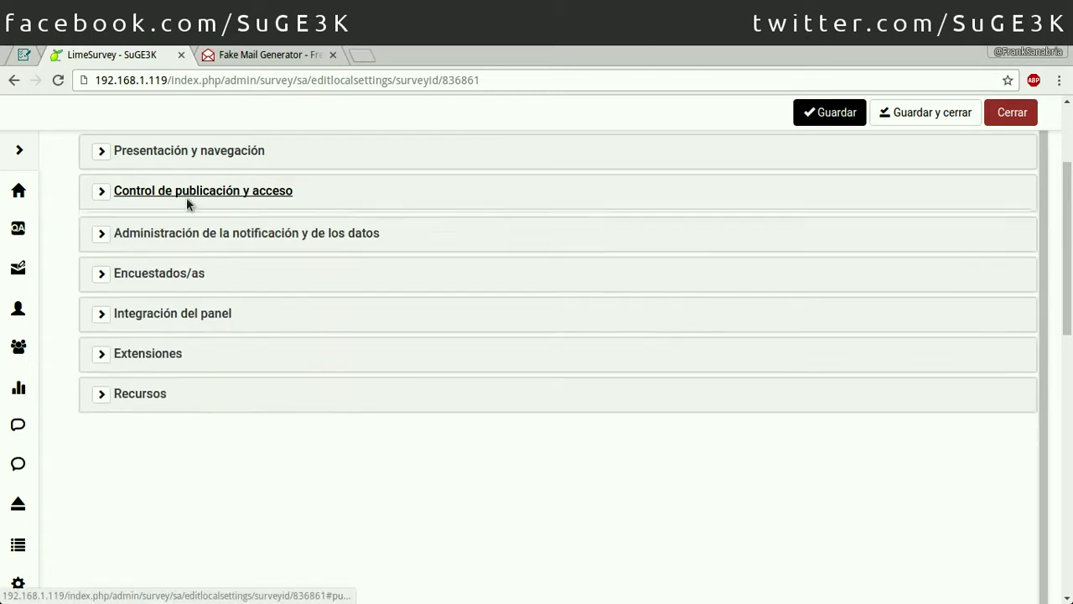
{"action": "left_click", "coordinate": [155, 315]}
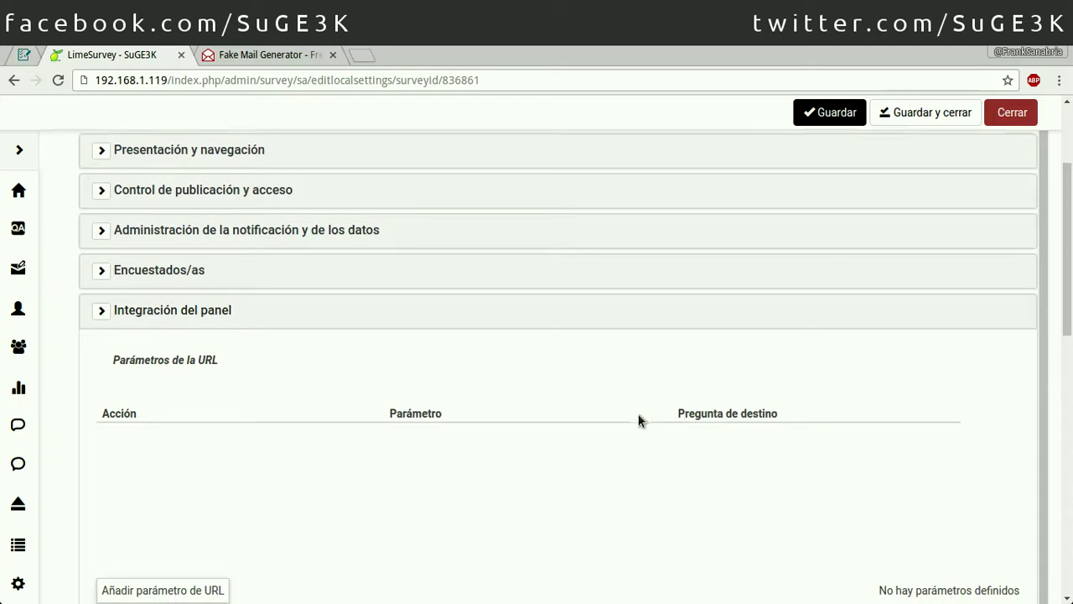
{"action": "scroll", "coordinate": [637, 419], "scroll_direction": "down", "scroll_amount": 2}
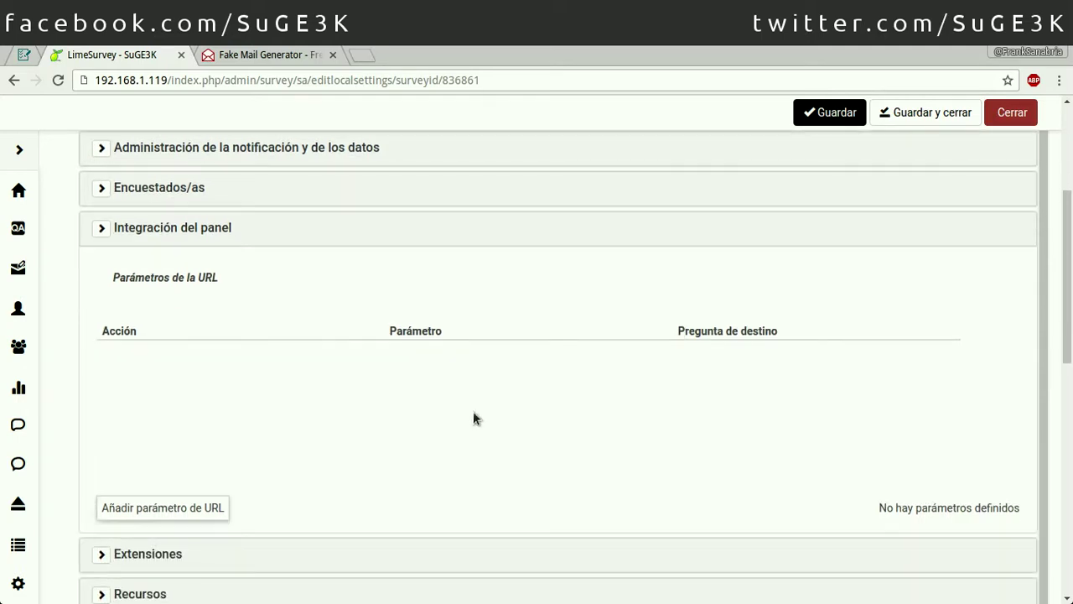
Step: Add URL parameters Nombre linked to question A1 and Apellido linked to A2
{"action": "left_click", "coordinate": [187, 508]}
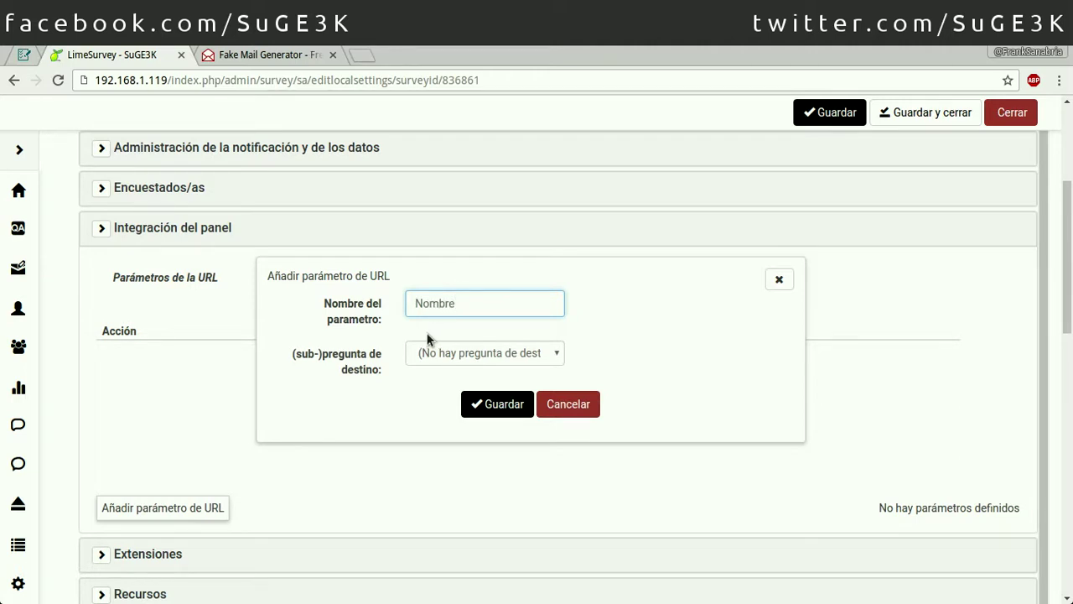
{"action": "left_click", "coordinate": [429, 355]}
{"action": "left_click", "coordinate": [442, 387]}
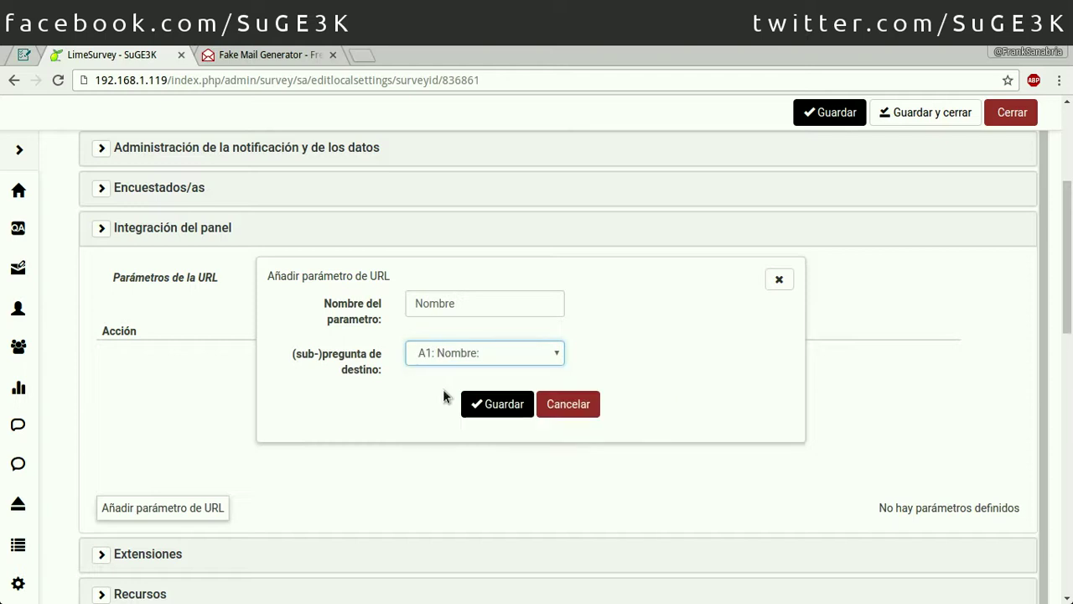
{"action": "left_click", "coordinate": [470, 404]}
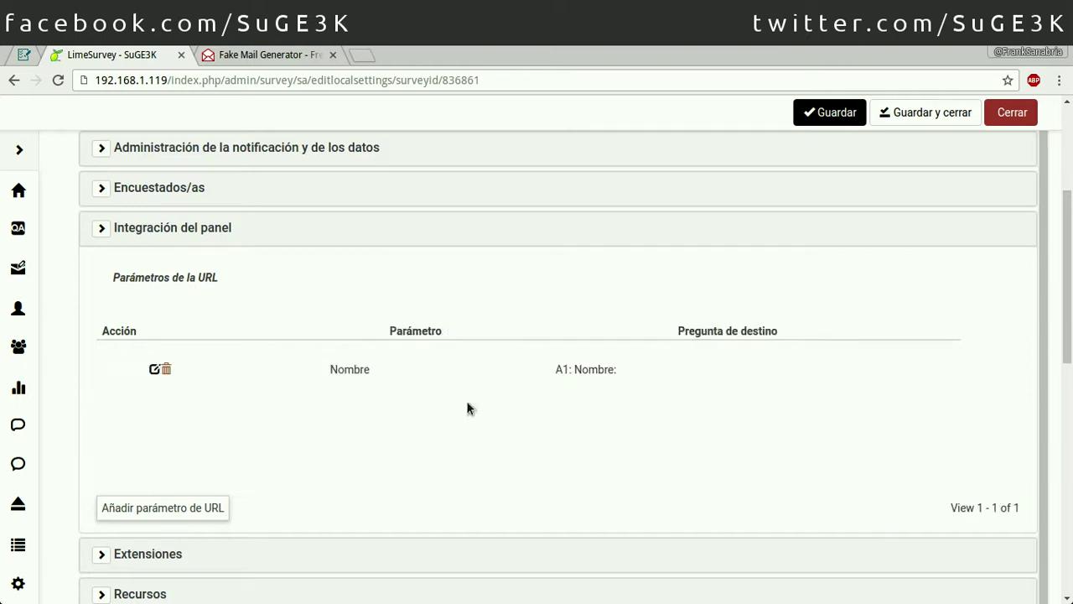
{"action": "left_click", "coordinate": [168, 509]}
{"action": "type", "text": "Apellido"}
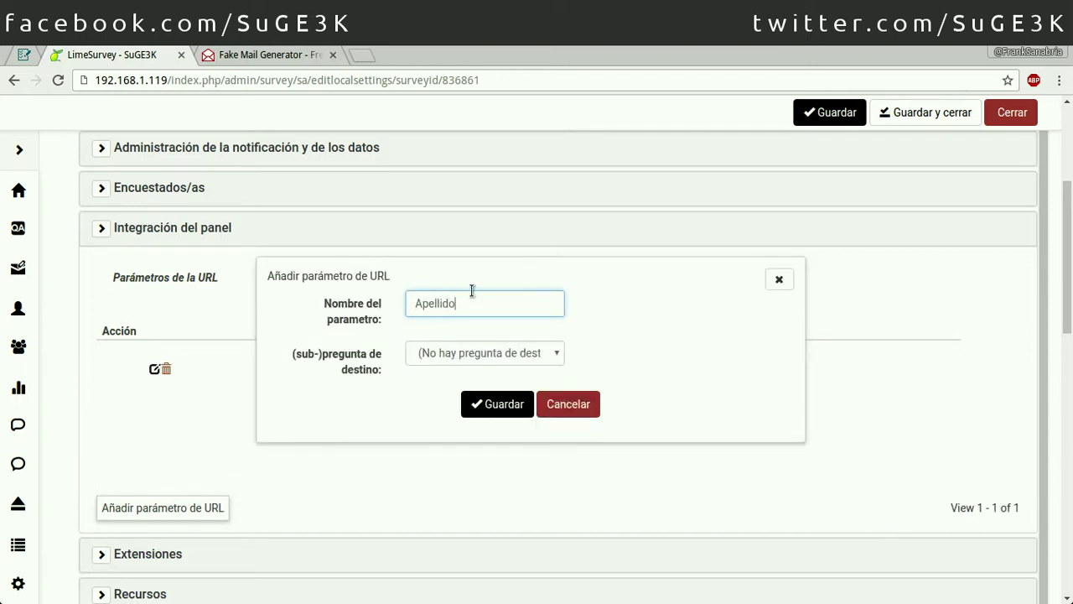
{"action": "left_click", "coordinate": [477, 356]}
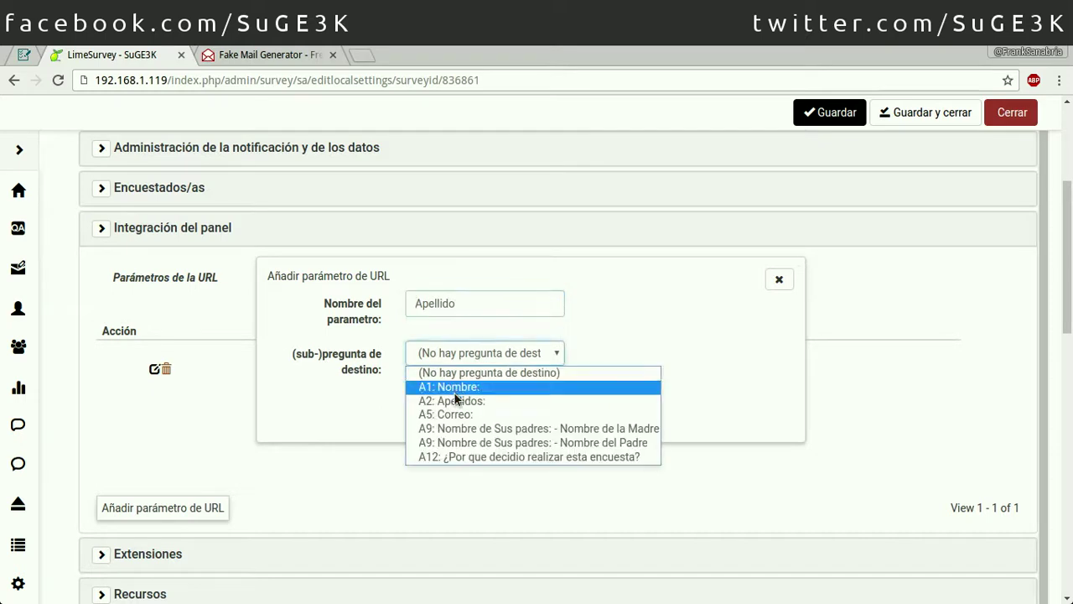
{"action": "left_click", "coordinate": [456, 399]}
{"action": "left_click", "coordinate": [496, 406]}
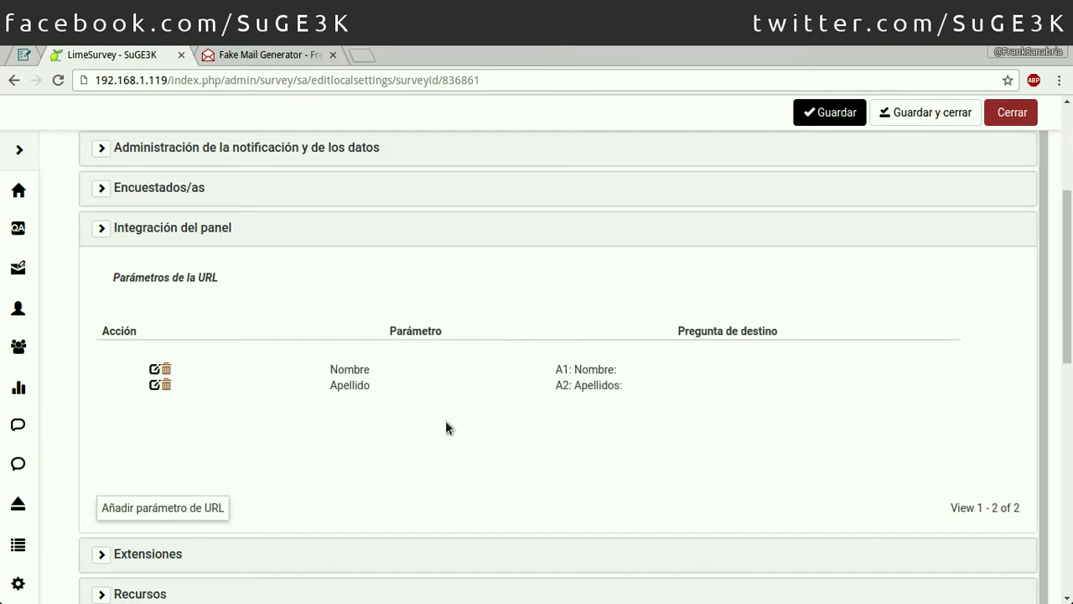
Step: Add the Correo URL parameter linked to question A5 and save the settings
{"action": "left_click", "coordinate": [192, 508]}
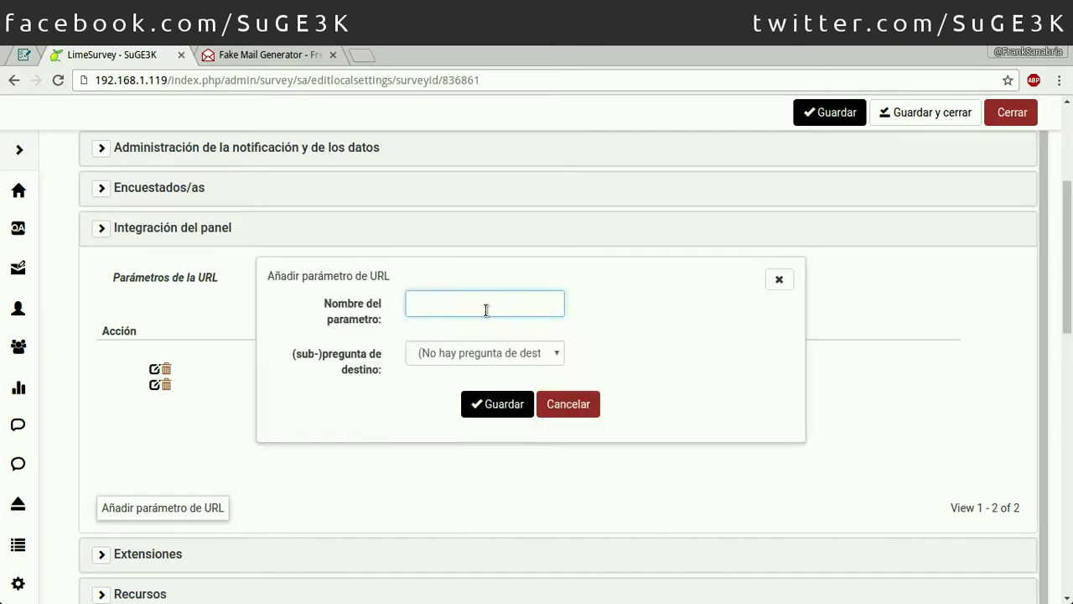
{"action": "type", "text": "Correo"}
{"action": "left_click", "coordinate": [448, 357]}
{"action": "left_click", "coordinate": [457, 412]}
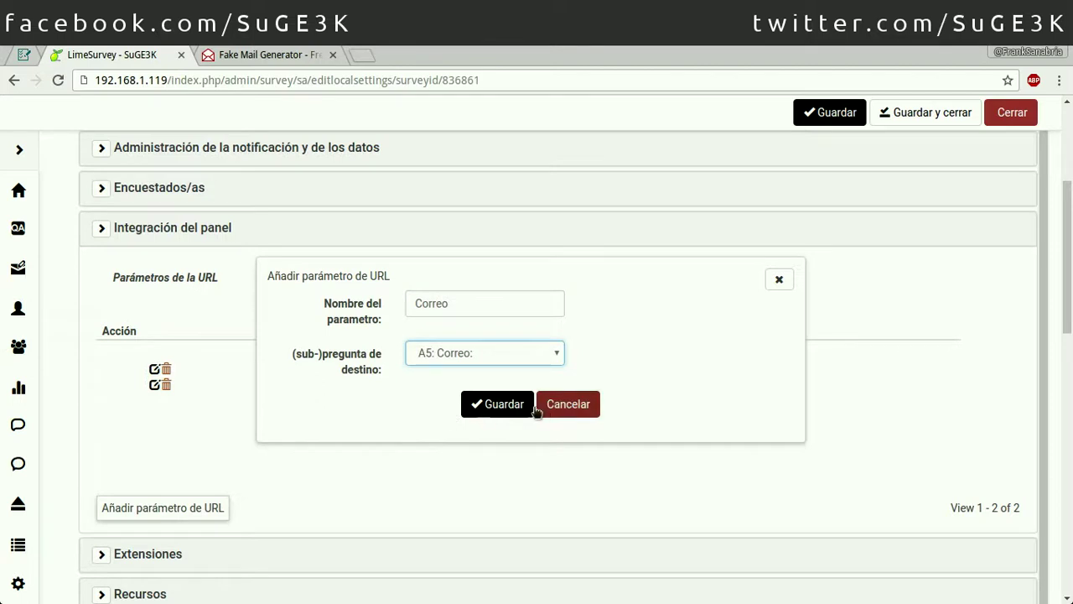
{"action": "left_click", "coordinate": [486, 417]}
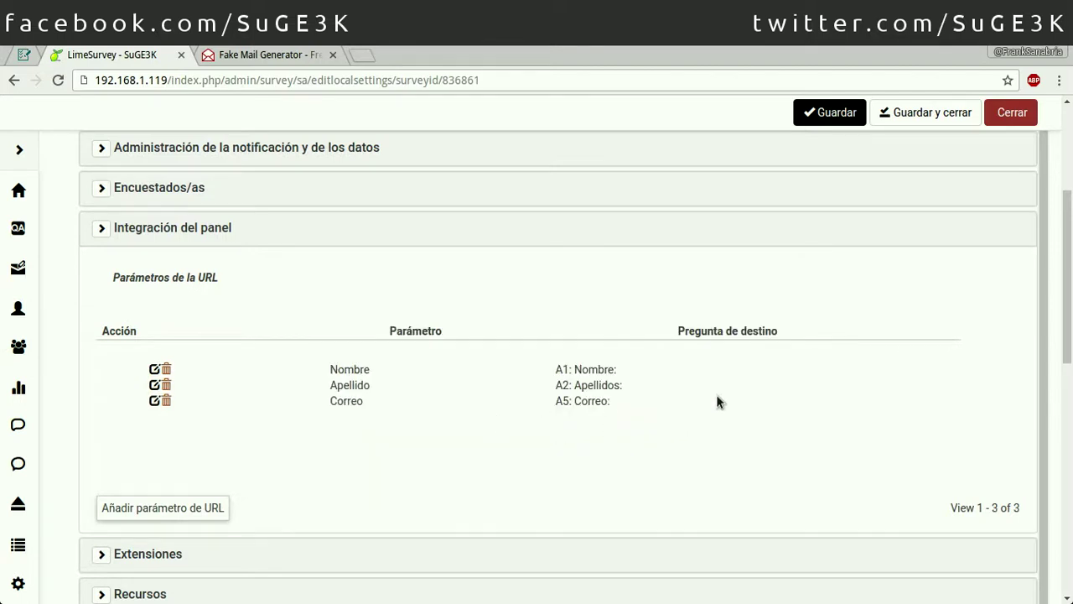
{"action": "left_click", "coordinate": [922, 113]}
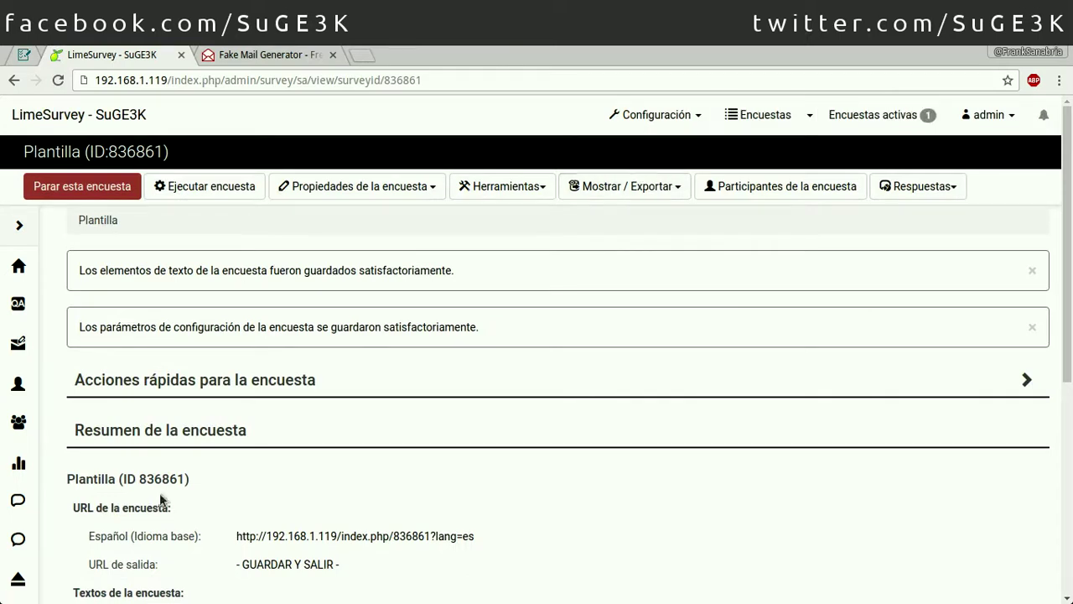
Step: Load the survey link in a new tab with lang=es replaced by a Nombre parameter
{"action": "triple_click", "coordinate": [488, 529]}
{"action": "key", "text": "ctrl+c"}
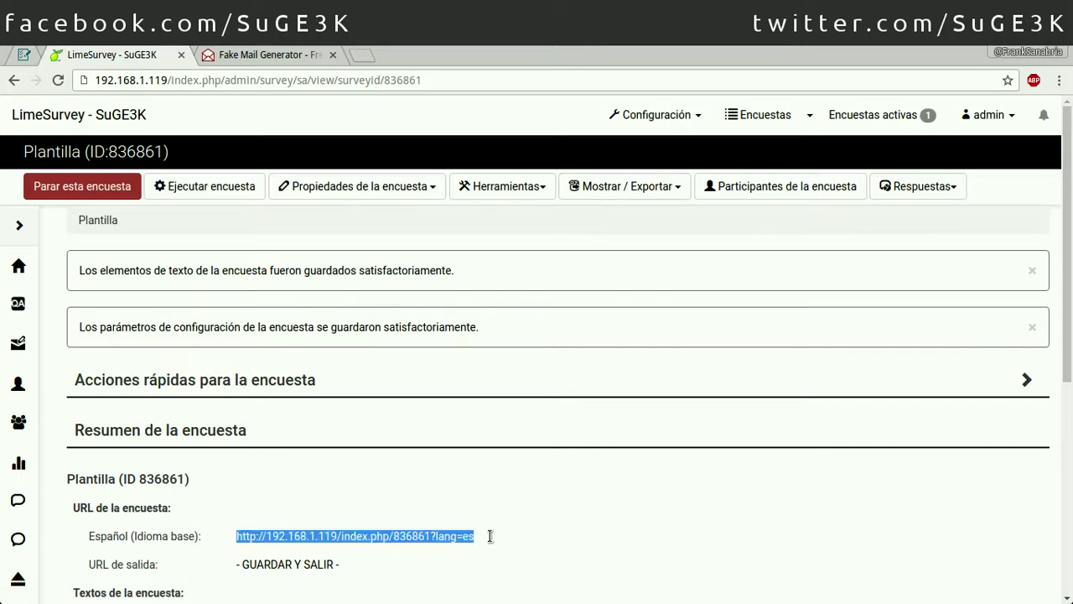
{"action": "left_click", "coordinate": [359, 54]}
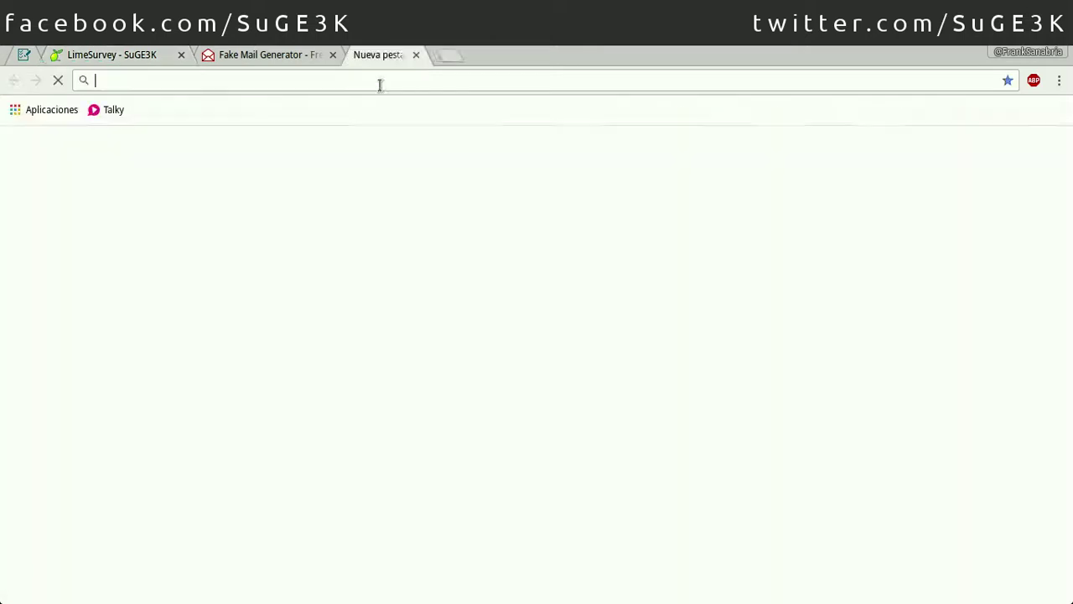
{"action": "key", "text": "ctrl+v"}
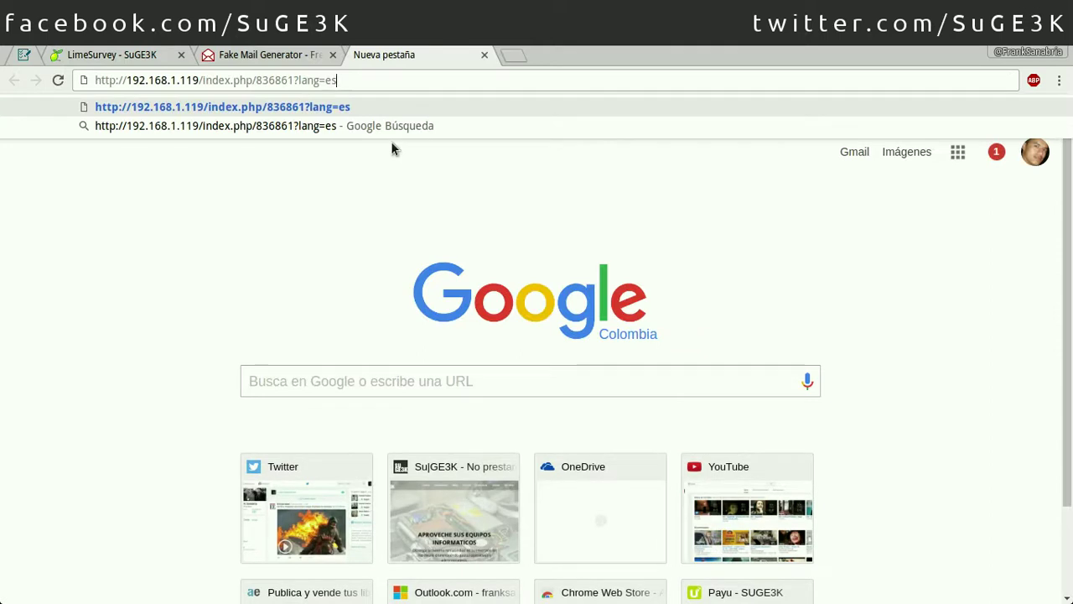
{"action": "key", "text": "BackSpace"}
{"action": "key", "text": "BackSpace"}
{"action": "key", "text": "BackSpace"}
{"action": "key", "text": "BackSpace"}
{"action": "key", "text": "BackSpace"}
{"action": "key", "text": "BackSpace"}
{"action": "key", "text": "BackSpace"}
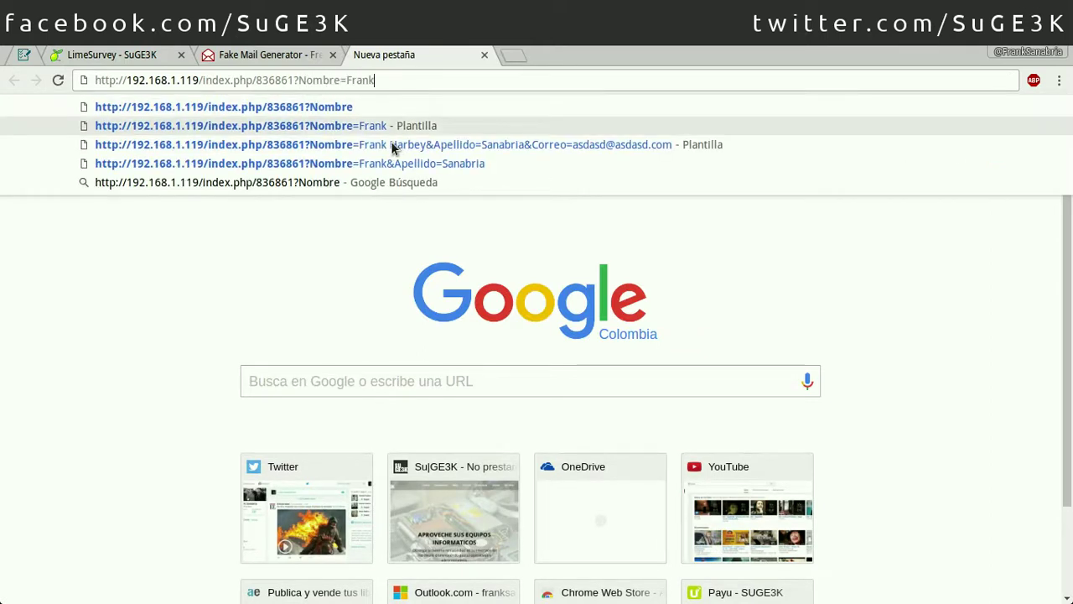
{"action": "key", "text": "Return"}
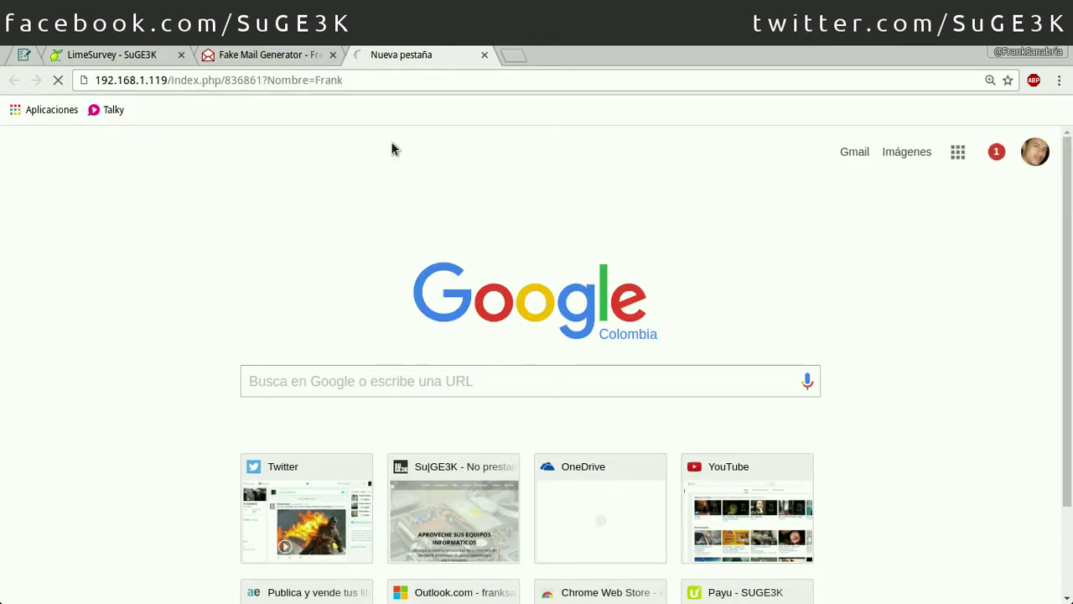
Step: Exit and clear the survey response, then start a private browsing window
{"action": "key", "text": "ctrl+l"}
{"action": "key", "text": "ctrl+c"}
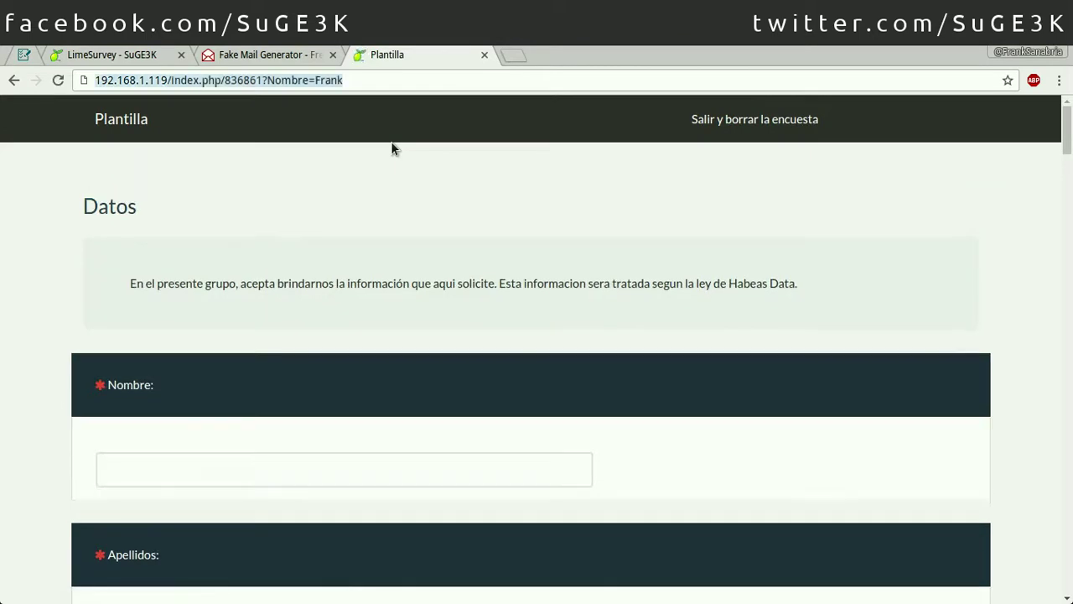
{"action": "left_click", "coordinate": [759, 119]}
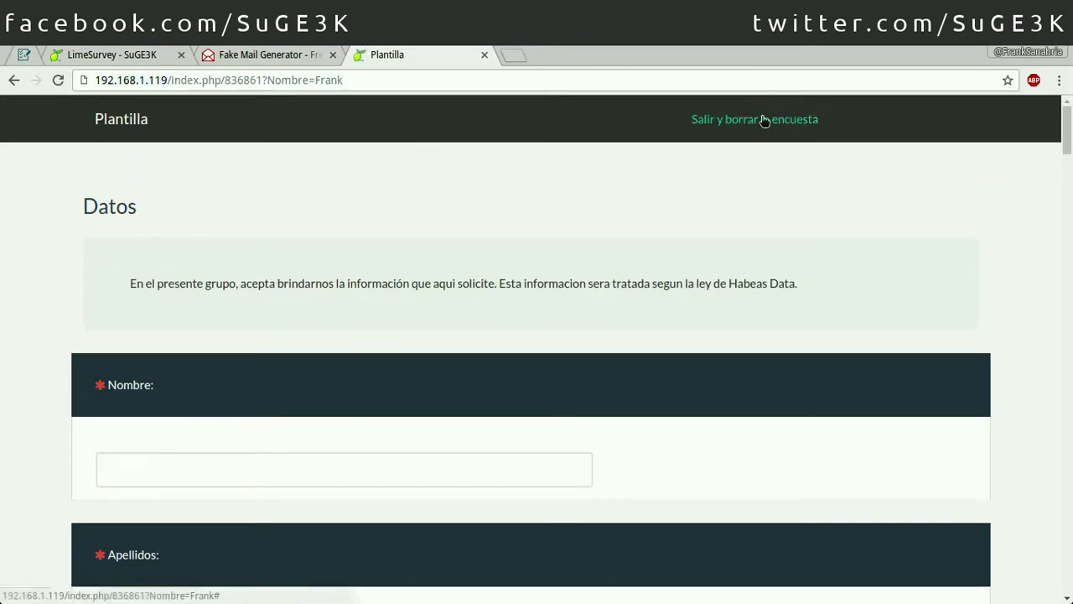
{"action": "left_click", "coordinate": [733, 391]}
{"action": "key", "text": "ctrl+shift+n"}
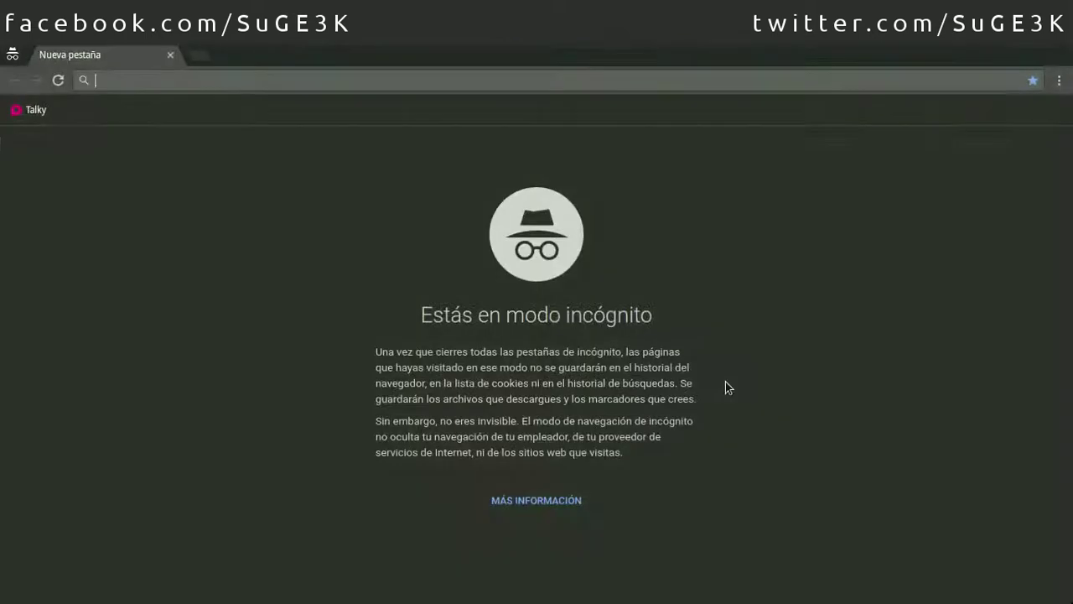
Step: Load the Nombre-prefilled survey link in the private window and check the prefilled first name
{"action": "key", "text": "ctrl+v"}
{"action": "key", "text": "Return"}
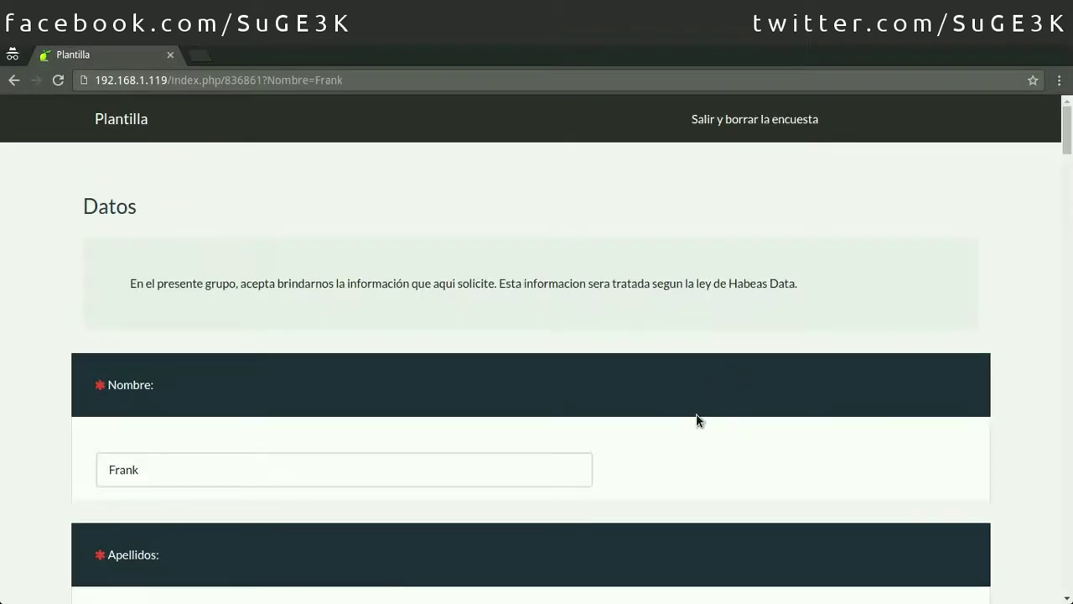
{"action": "left_click", "coordinate": [277, 479]}
{"action": "scroll", "coordinate": [517, 465], "scroll_direction": "down", "scroll_amount": 2}
{"action": "scroll", "coordinate": [518, 468], "scroll_direction": "down", "scroll_amount": 2}
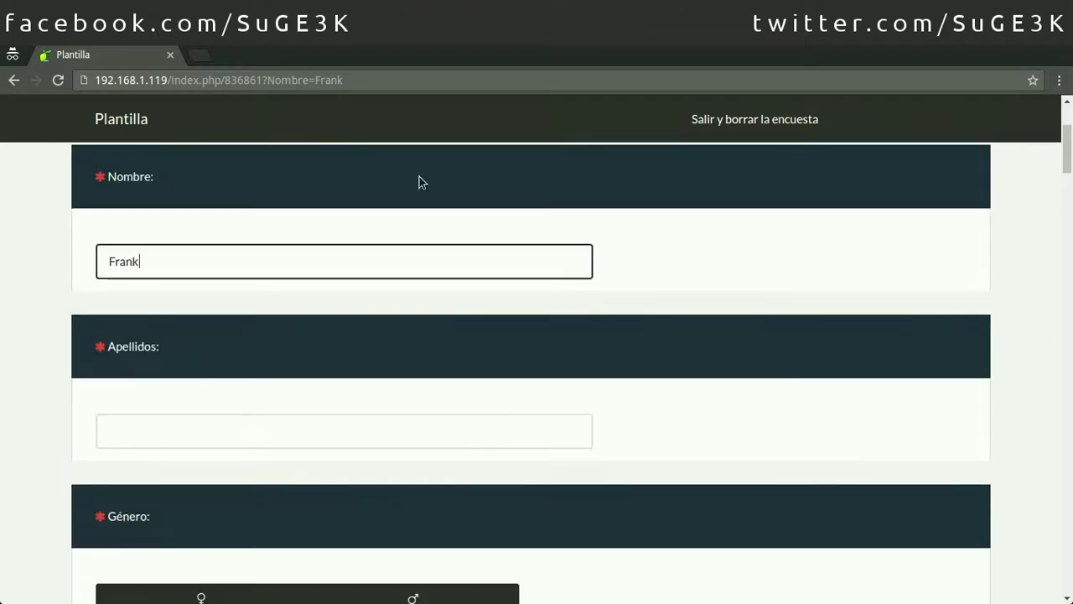
Step: Append an &Apellido= surname parameter to the survey link
{"action": "left_click", "coordinate": [407, 80]}
{"action": "key", "text": "End"}
{"action": "key", "text": "ctrl+shift+Left"}
{"action": "key", "text": "ctrl+a"}
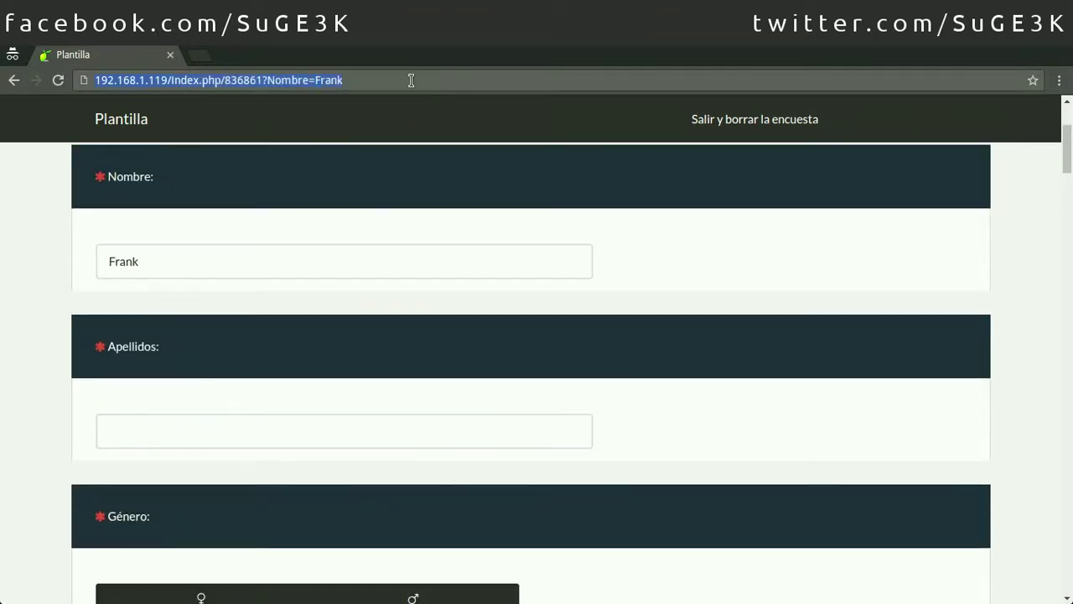
{"action": "key", "text": "End"}
{"action": "type", "text": "&"}
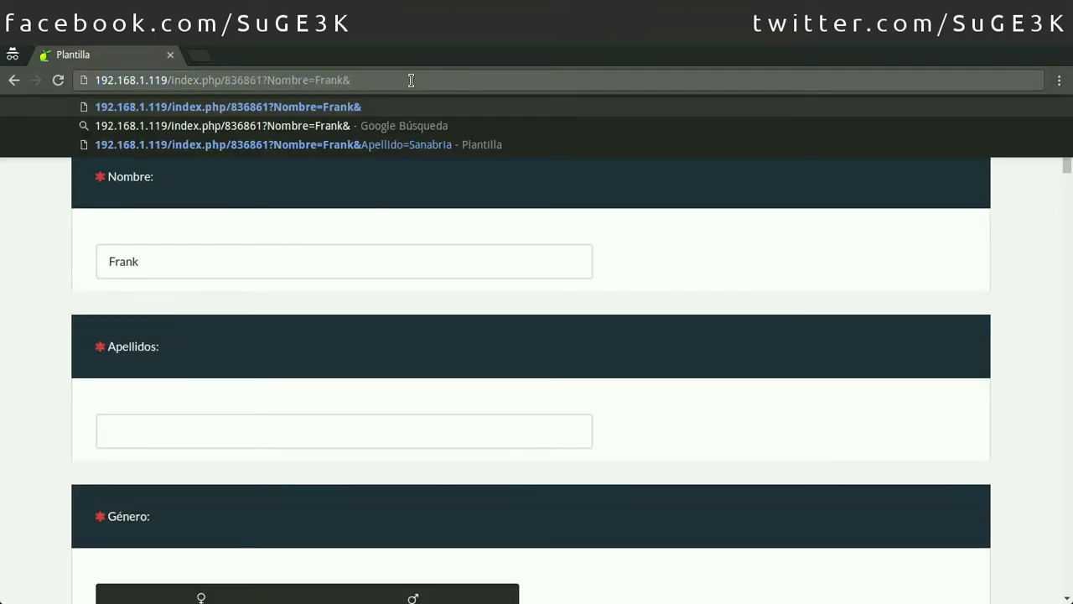
{"action": "type", "text": "Apellid"}
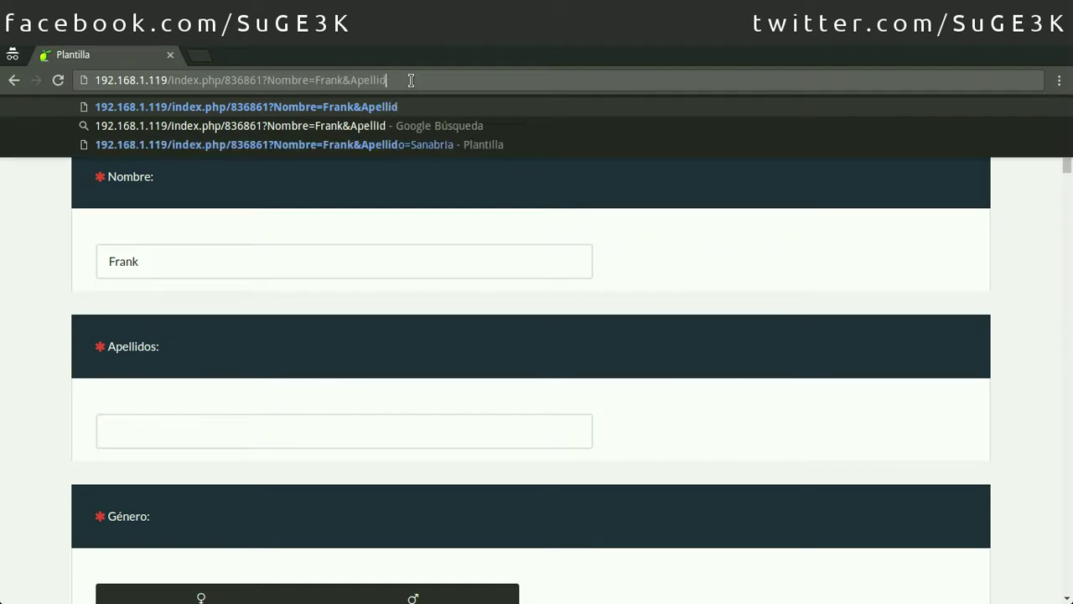
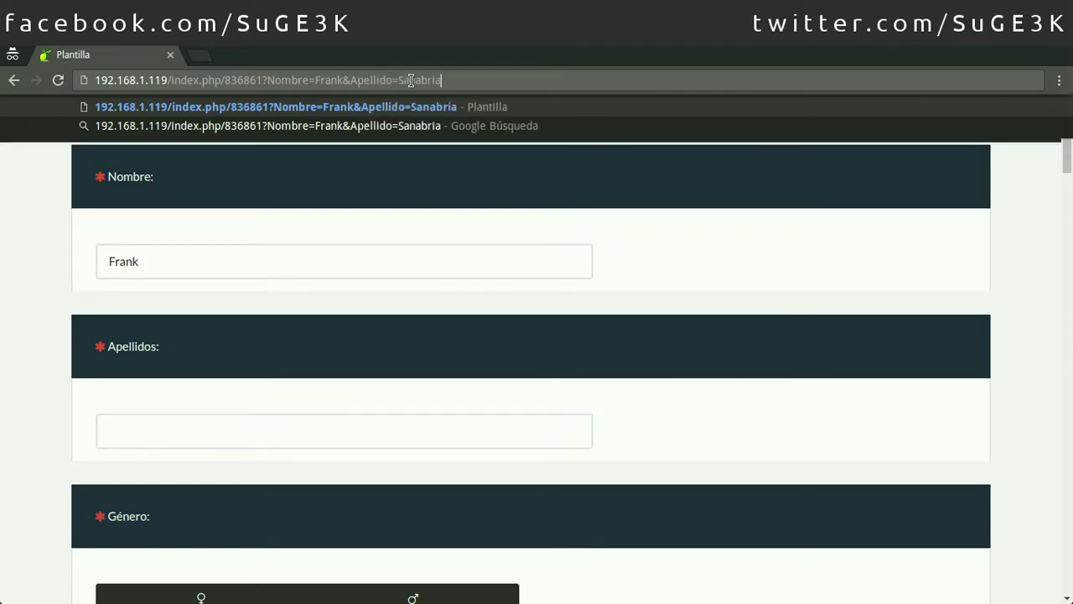
{"action": "key", "text": "ctrl+a"}
{"action": "key", "text": "ctrl+c"}
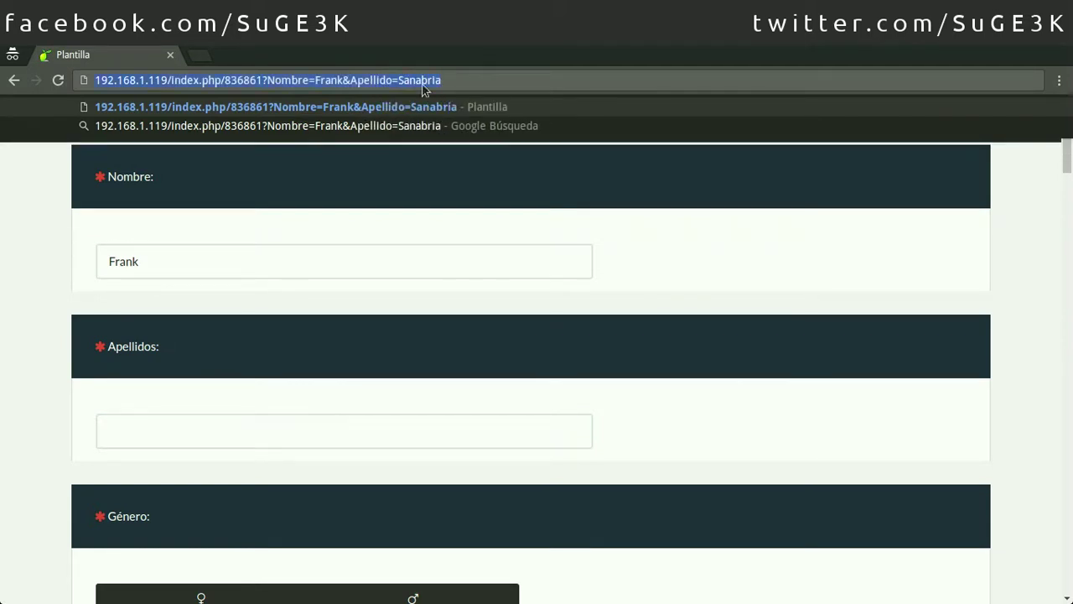
Step: Exit and clear the survey, restart it, and clear it again
{"action": "left_click", "coordinate": [666, 212]}
{"action": "left_click", "coordinate": [721, 122]}
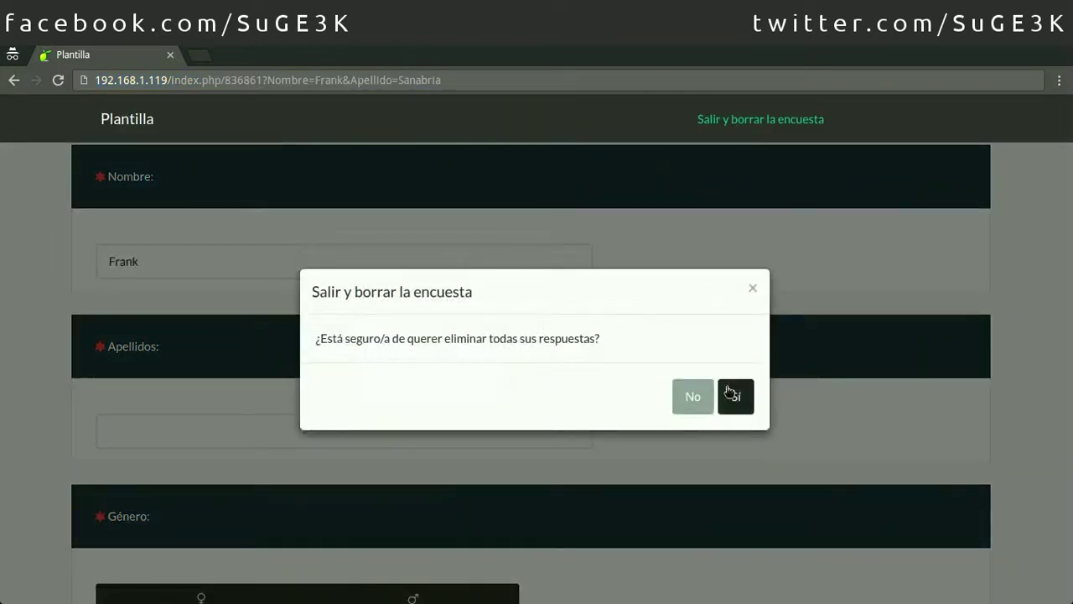
{"action": "left_click", "coordinate": [735, 393]}
{"action": "left_click", "coordinate": [529, 215]}
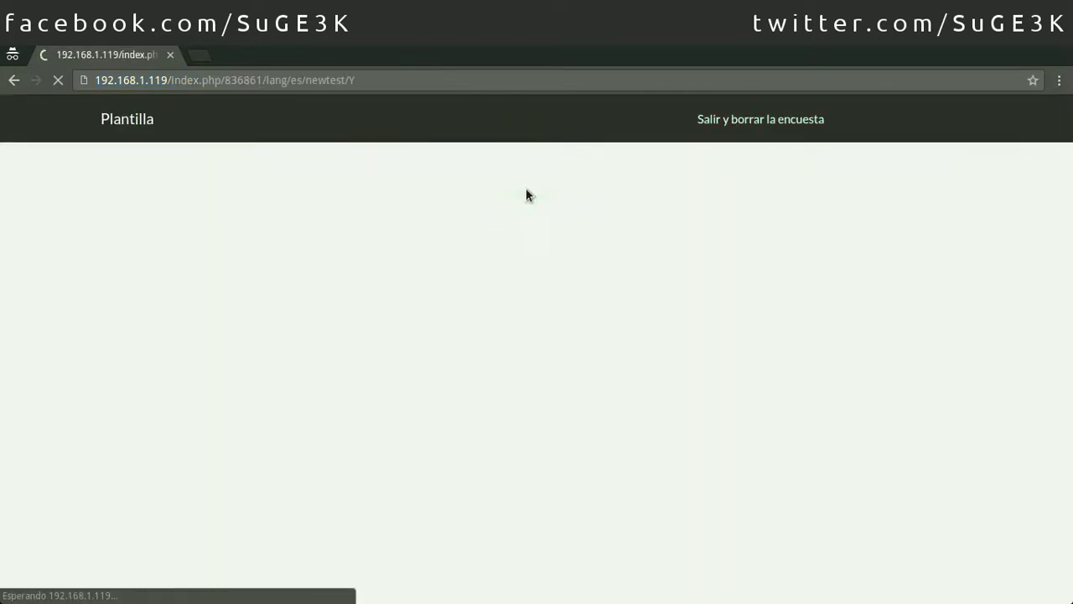
{"action": "left_click", "coordinate": [755, 121]}
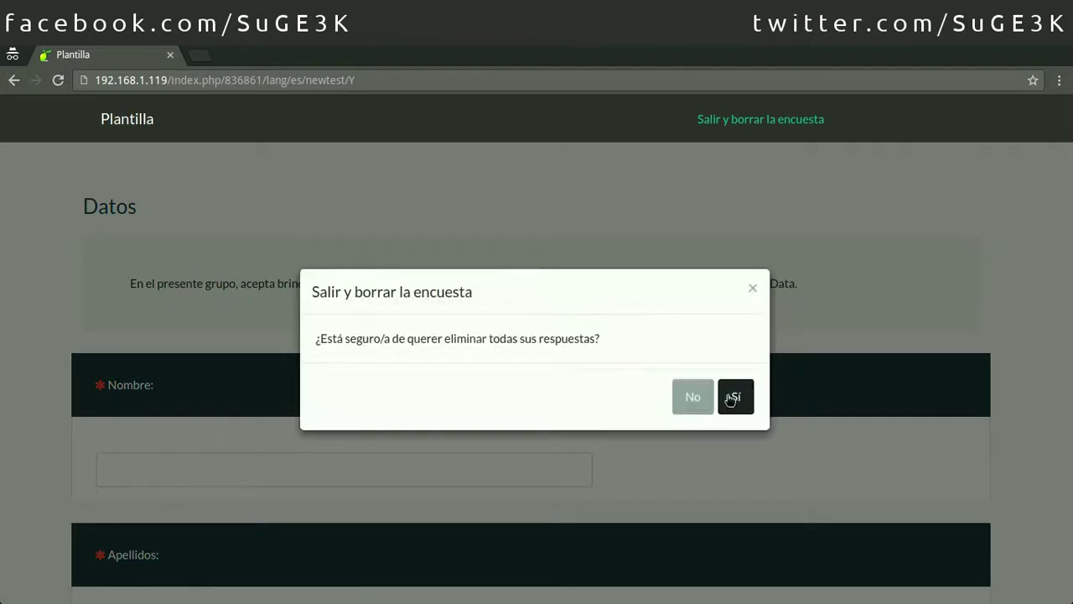
{"action": "left_click", "coordinate": [731, 395]}
Step: Load the link prefilling first name and surname, then exit and clear the survey
{"action": "left_click", "coordinate": [291, 76]}
{"action": "key", "text": "ctrl+v"}
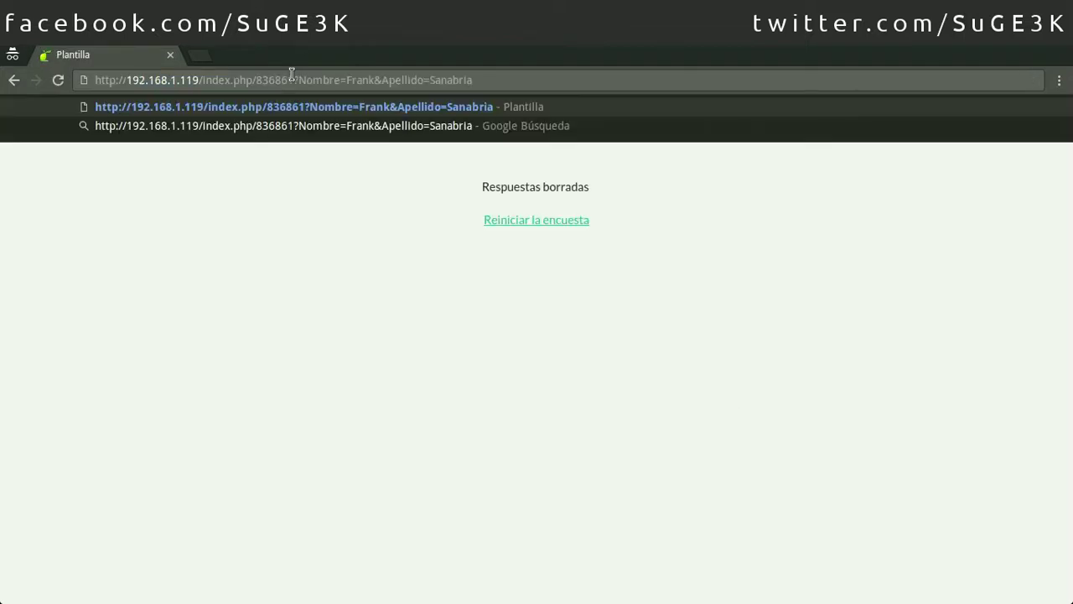
{"action": "key", "text": "Return"}
{"action": "scroll", "coordinate": [532, 335], "scroll_direction": "down", "scroll_amount": 4}
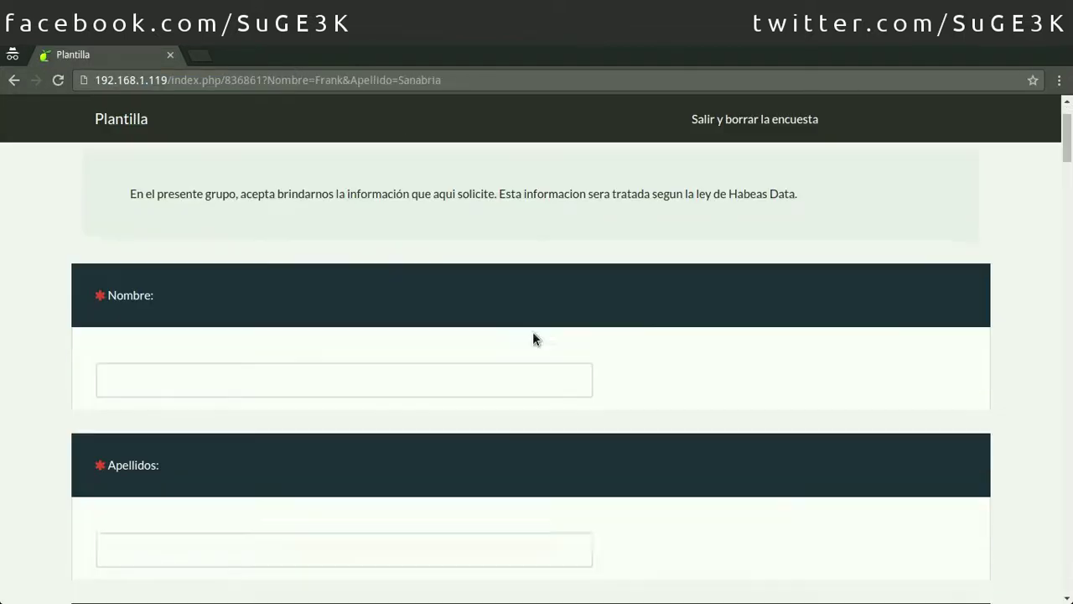
{"action": "left_click", "coordinate": [752, 118]}
{"action": "left_click", "coordinate": [732, 394]}
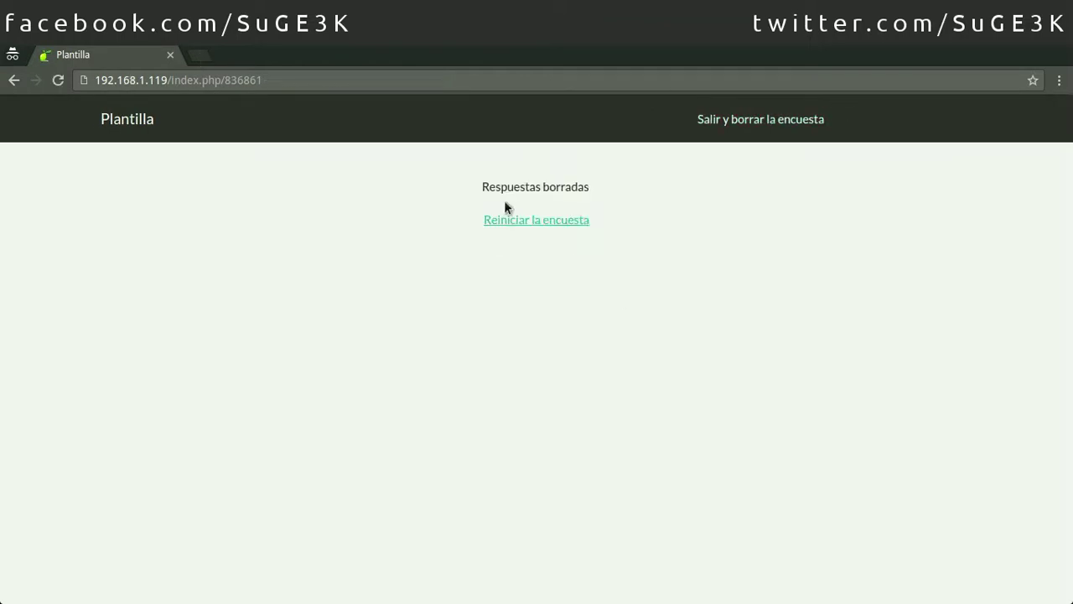
Step: Load the name-and-surname prefilled link in a fresh private window and review the answers
{"action": "key", "text": "alt+Tab"}
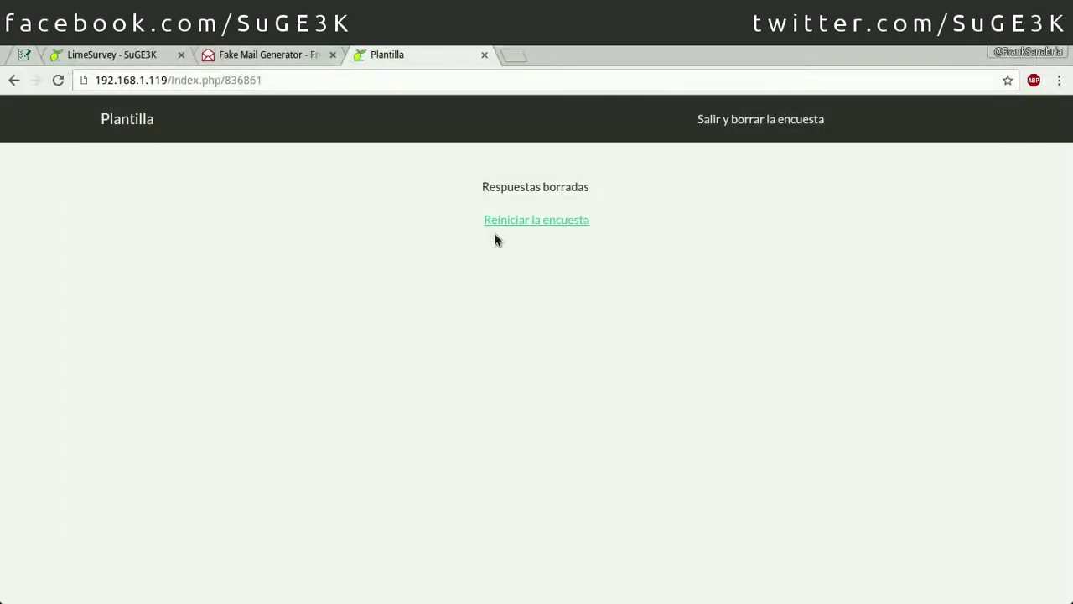
{"action": "key", "text": "ctrl+shift+n"}
{"action": "key", "text": "ctrl+v"}
{"action": "key", "text": "Return"}
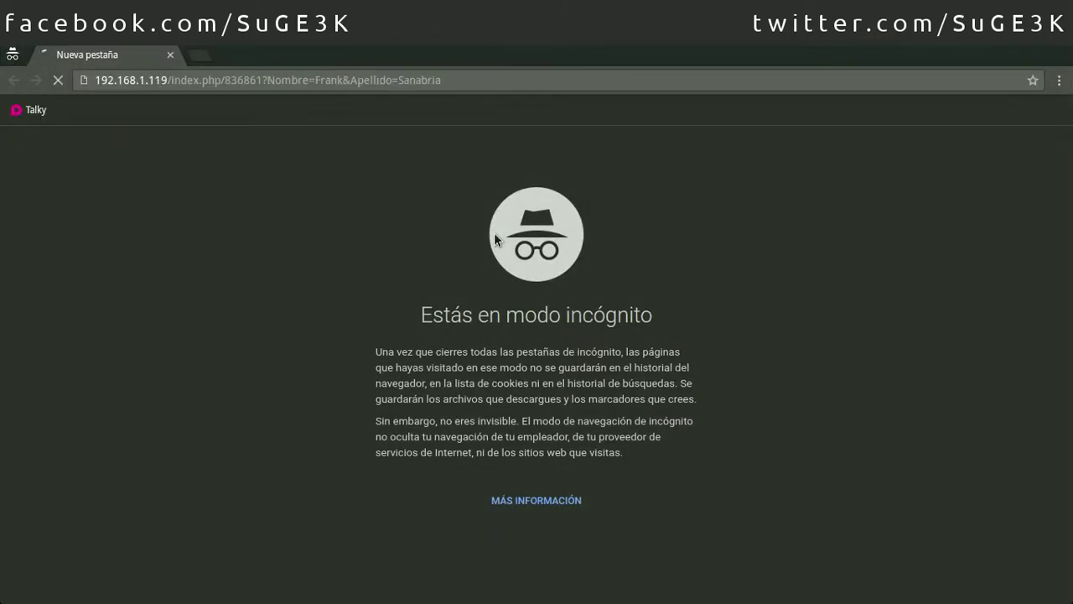
{"action": "scroll", "coordinate": [482, 247], "scroll_direction": "down", "scroll_amount": 3}
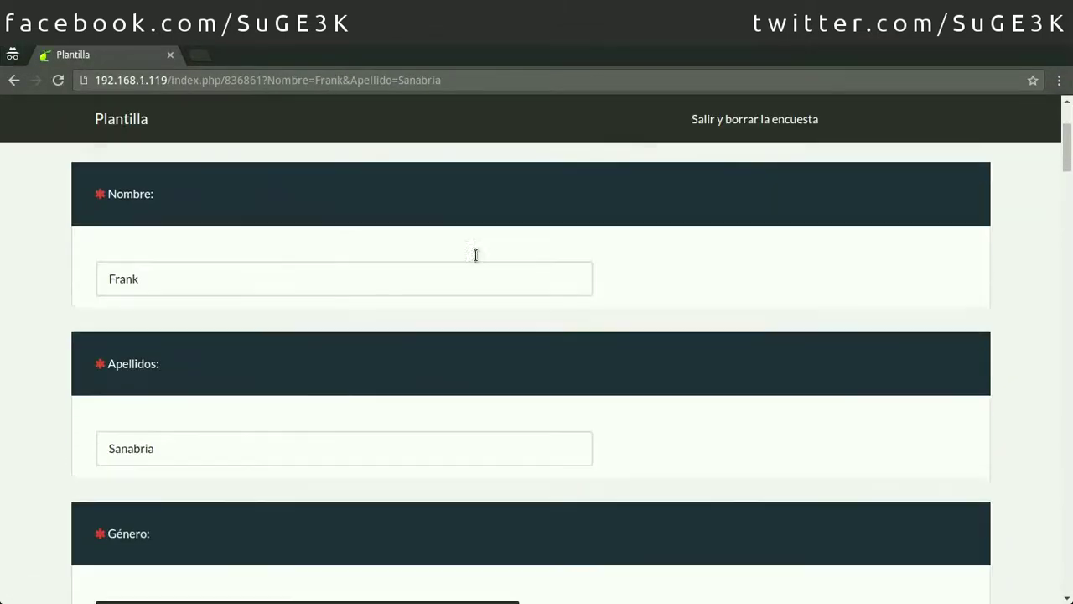
{"action": "left_click_drag", "start_coordinate": [210, 393], "coordinate": [93, 388]}
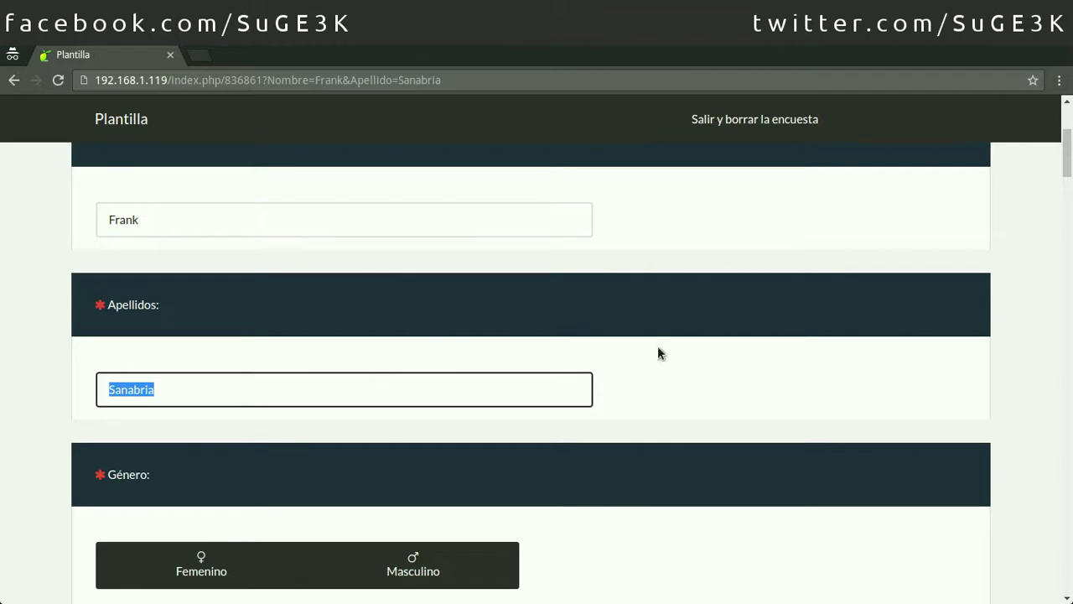
{"action": "scroll", "coordinate": [662, 356], "scroll_direction": "down", "scroll_amount": 2}
{"action": "scroll", "coordinate": [749, 365], "scroll_direction": "down", "scroll_amount": 5}
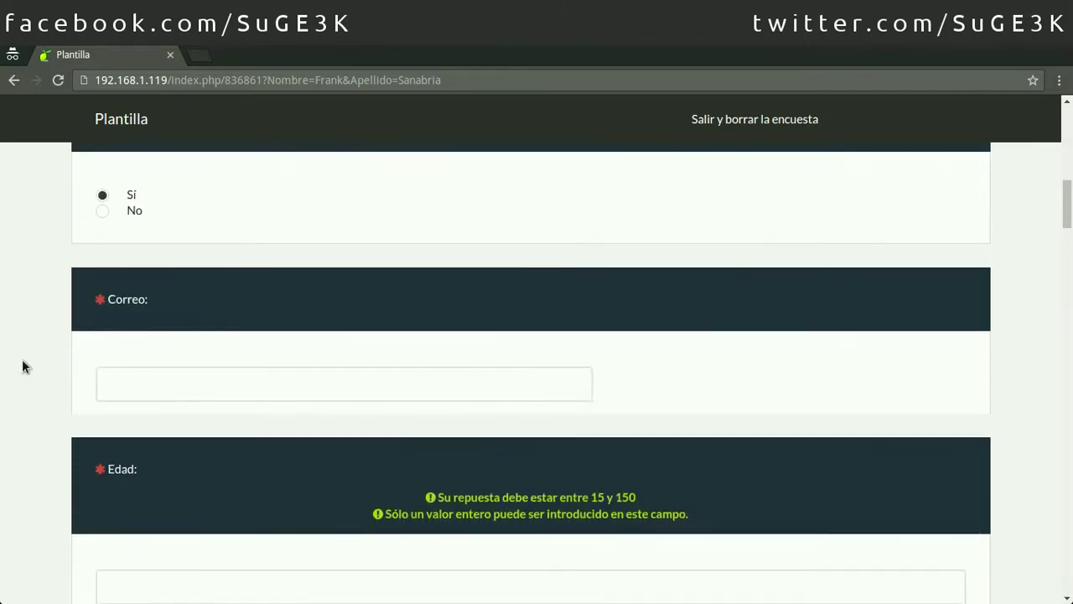
Step: Append an &Correo= e-mail parameter to the survey link, correcting the typo, and load it
{"action": "left_click", "coordinate": [465, 80]}
{"action": "double_click", "coordinate": [469, 80]}
{"action": "left_click", "coordinate": [472, 80]}
{"action": "type", "text": "&"}
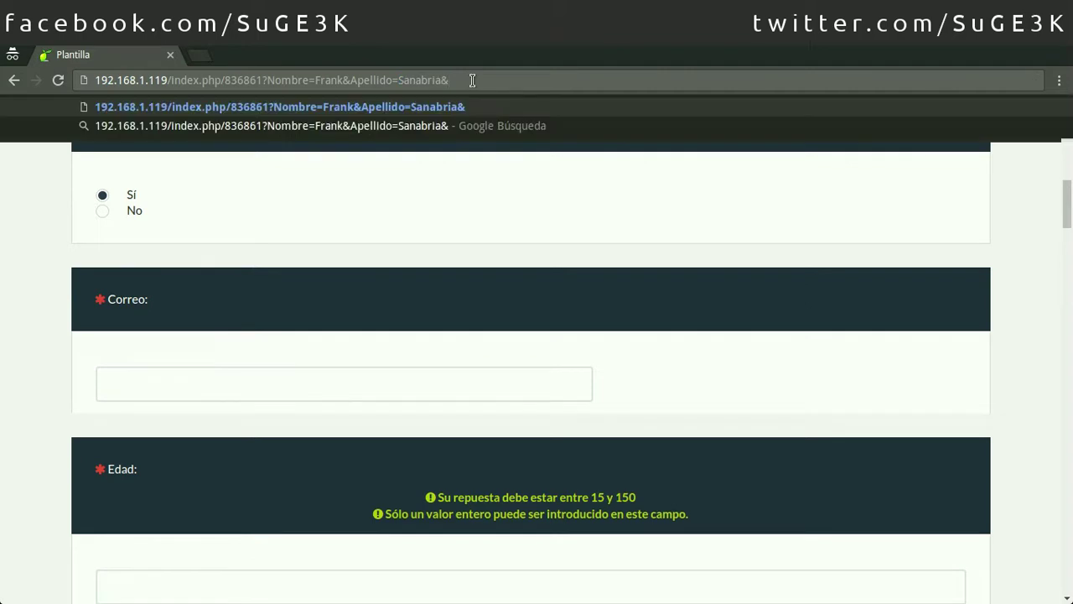
{"action": "type", "text": "Correo="}
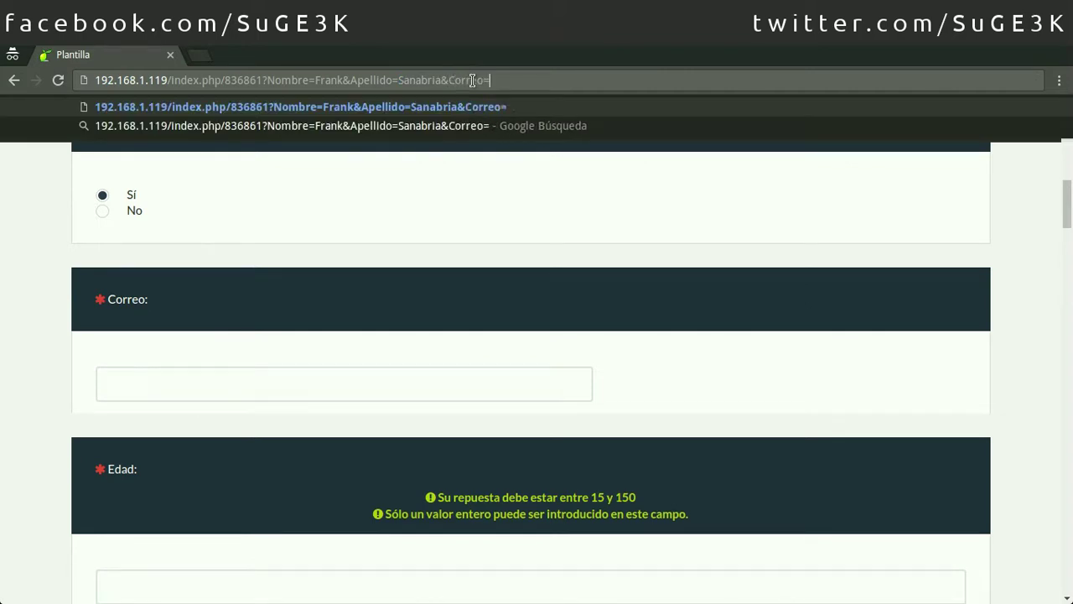
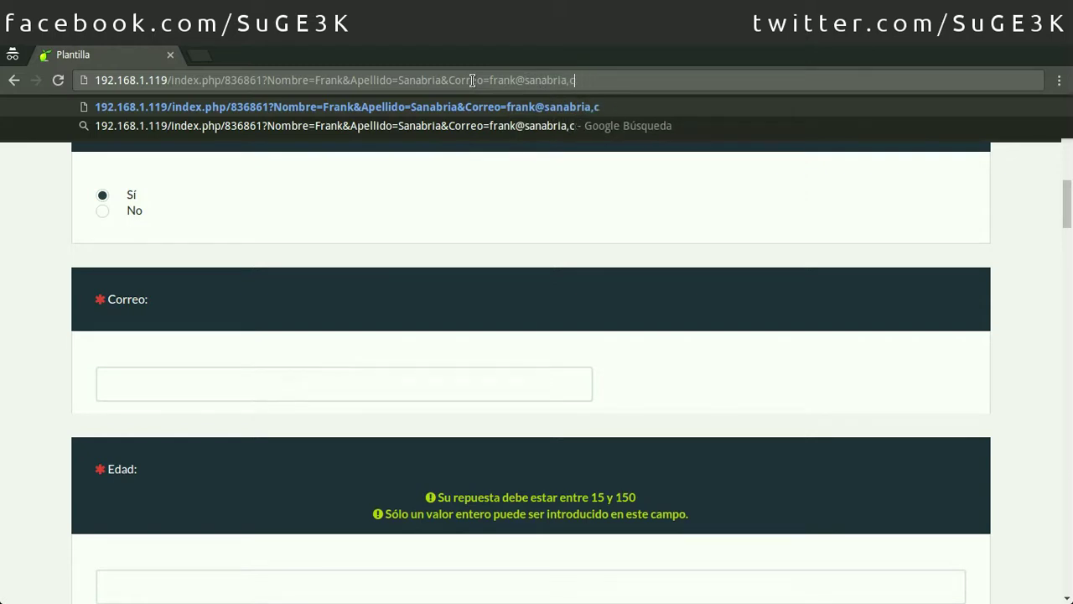
{"action": "key", "text": "ctrl+a"}
{"action": "key", "text": "ctrl+c"}
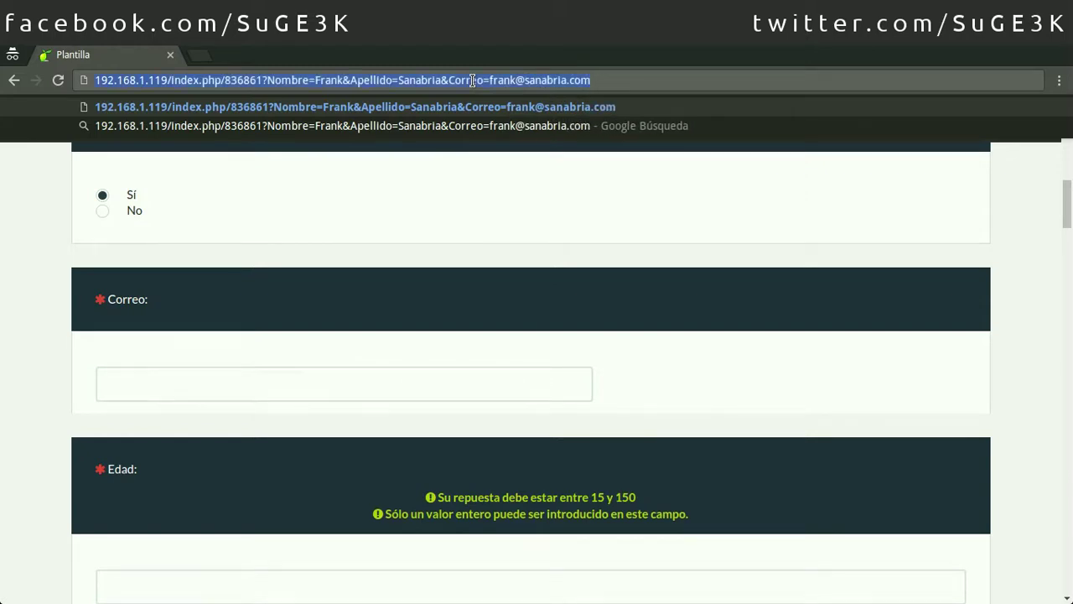
{"action": "key", "text": "Return"}
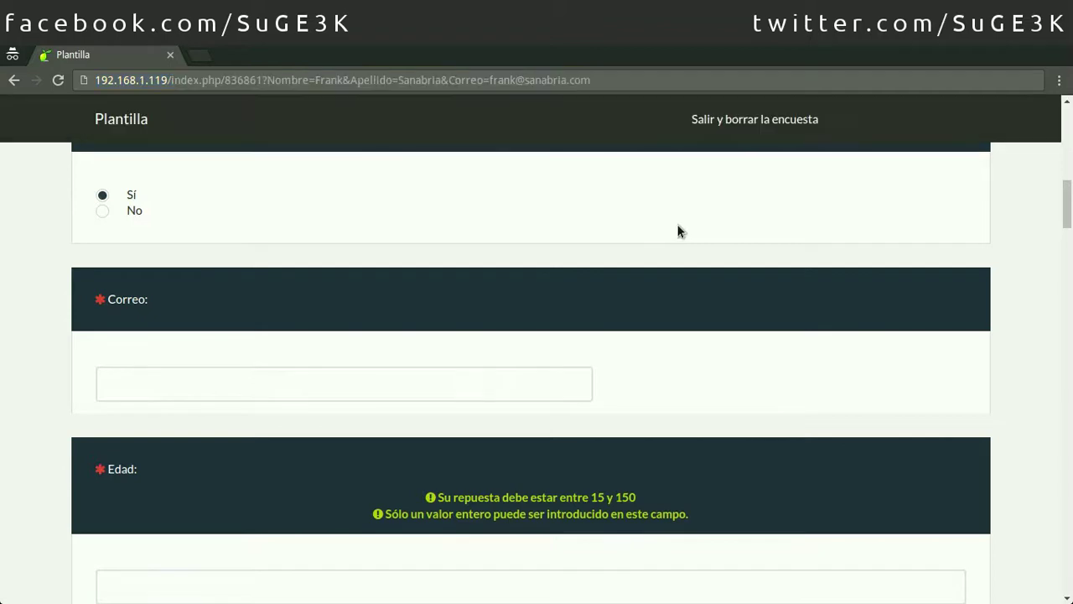
Step: Exit the survey and confirm deleting its responses
{"action": "left_click", "coordinate": [733, 119]}
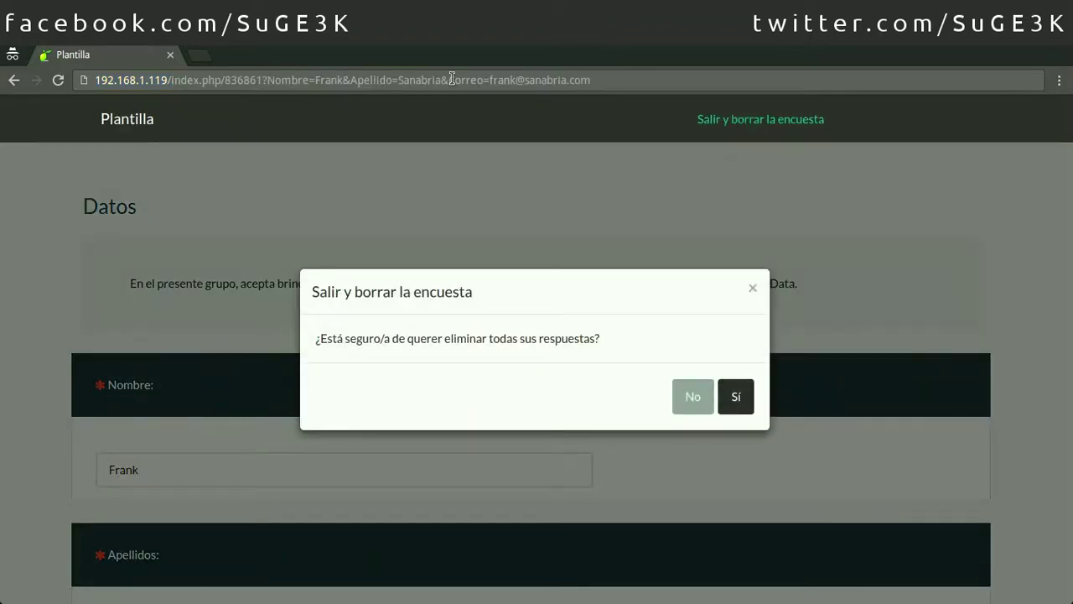
{"action": "left_click_drag", "start_coordinate": [451, 79], "coordinate": [604, 80]}
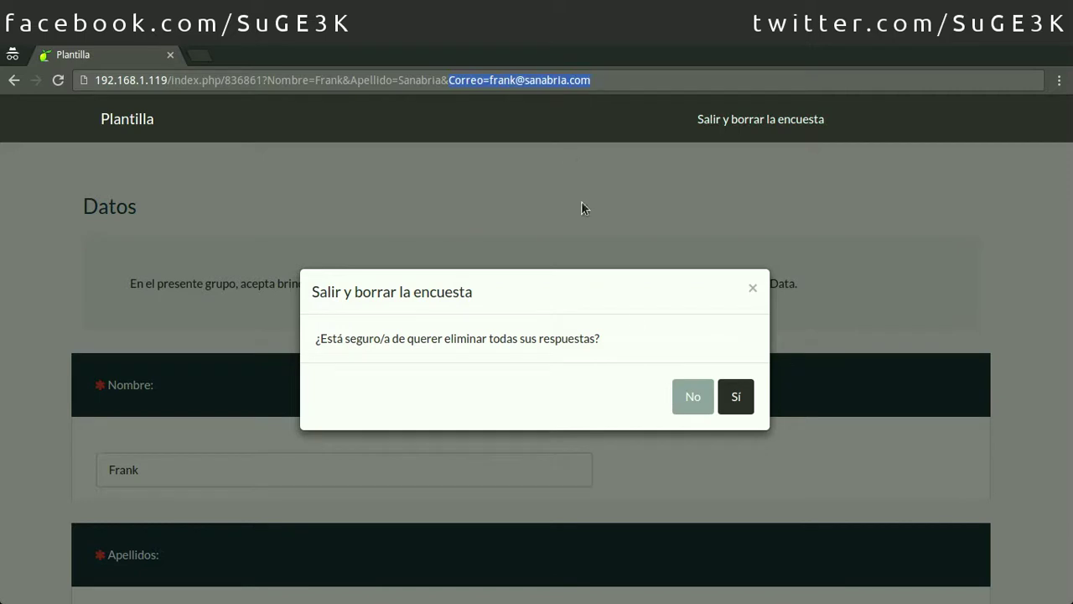
{"action": "left_click", "coordinate": [729, 402]}
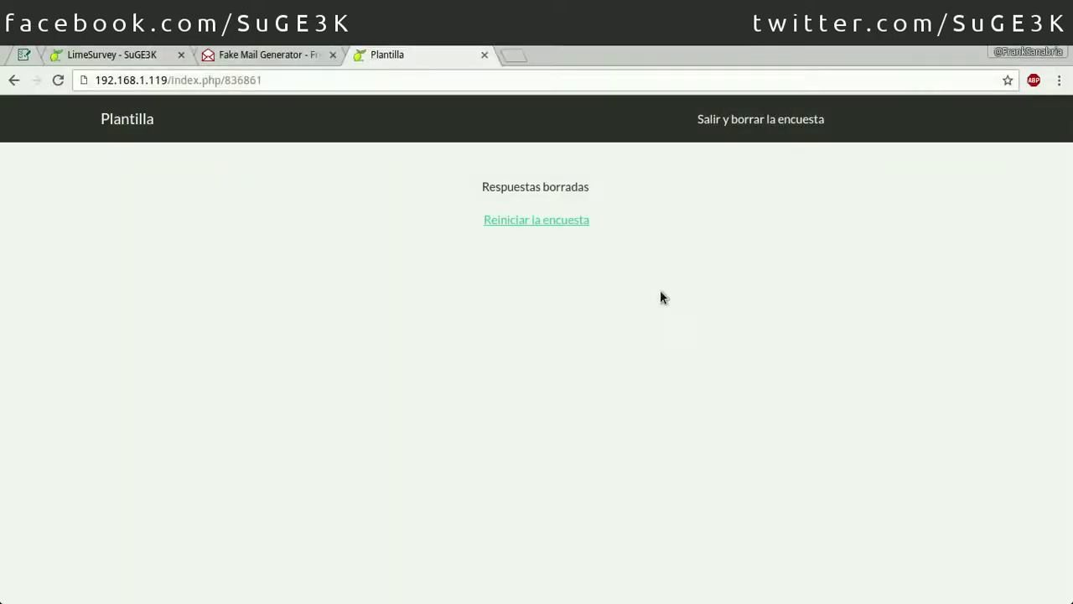
Step: Load the Correo-prefilled link in a new private window and check the prefilled e-mail answer
{"action": "key", "text": "ctrl+shift+n"}
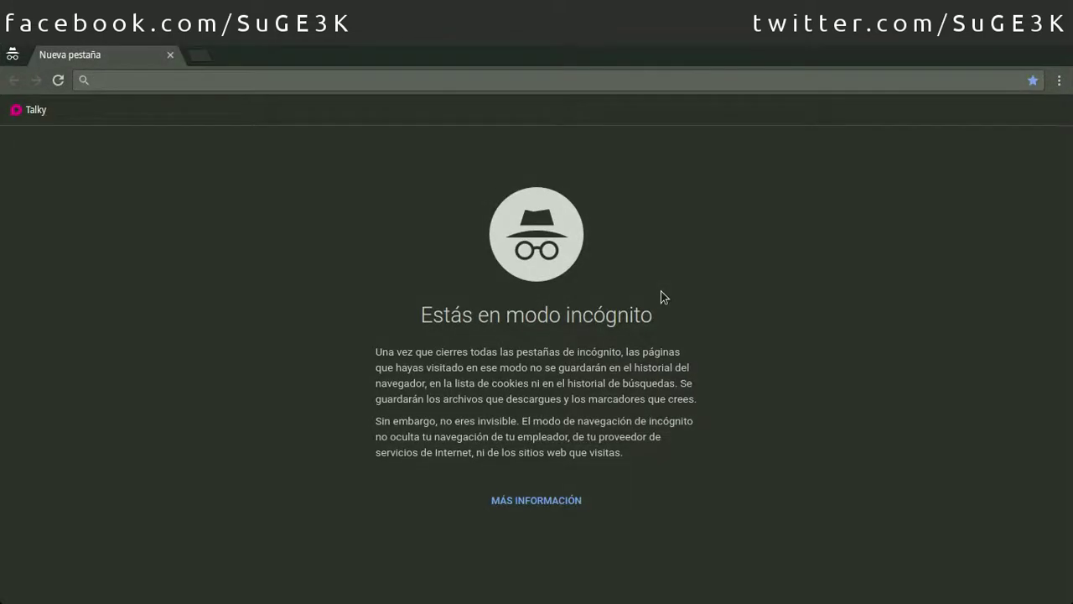
{"action": "key", "text": "ctrl+v"}
{"action": "key", "text": "Return"}
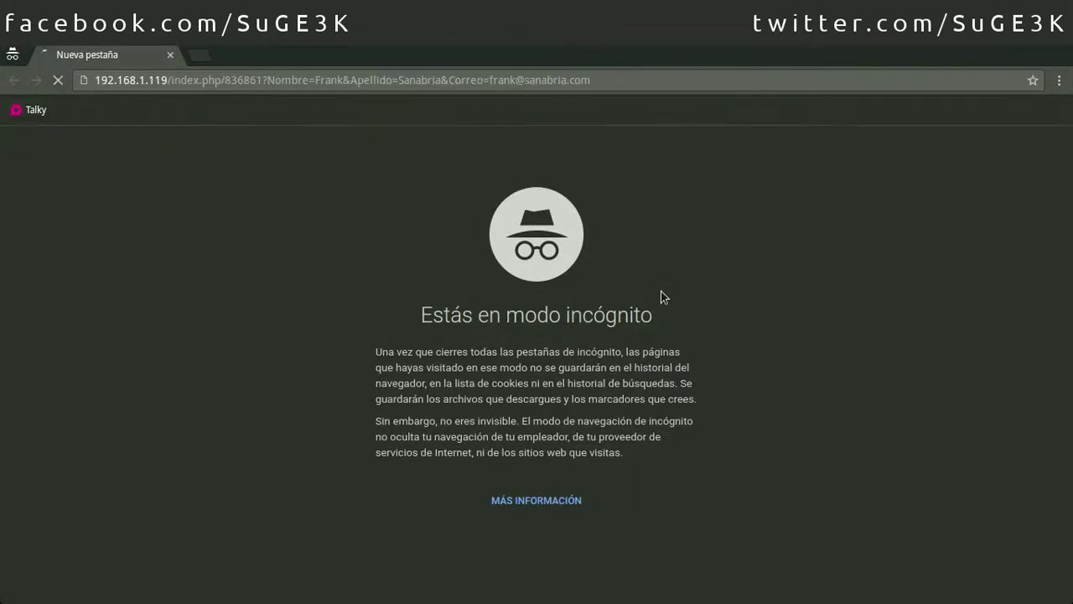
{"action": "scroll", "coordinate": [663, 294], "scroll_direction": "down", "scroll_amount": 7}
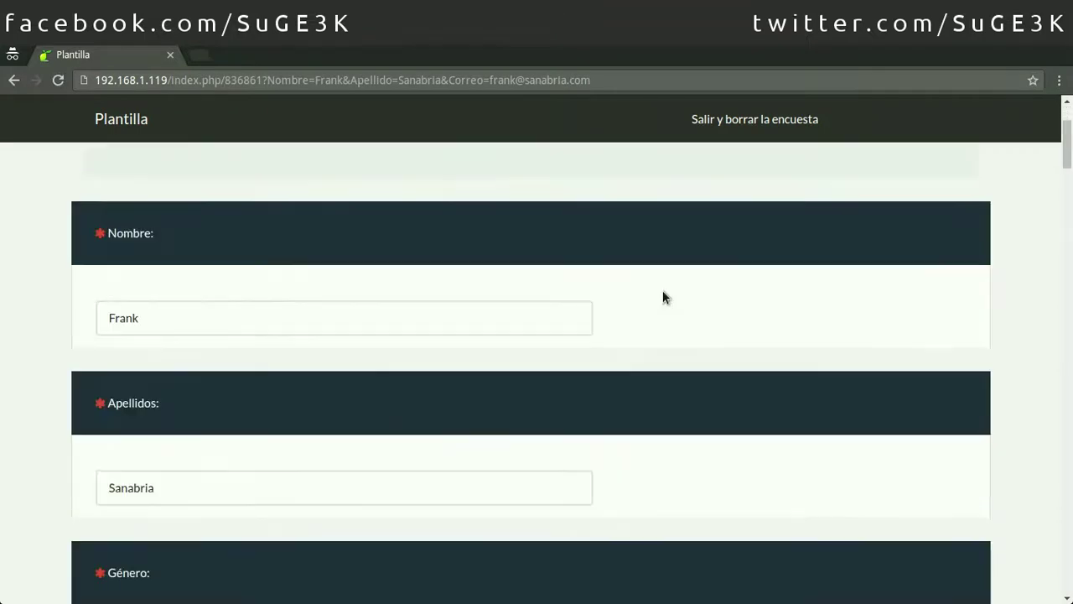
{"action": "scroll", "coordinate": [666, 280], "scroll_direction": "down", "scroll_amount": 2}
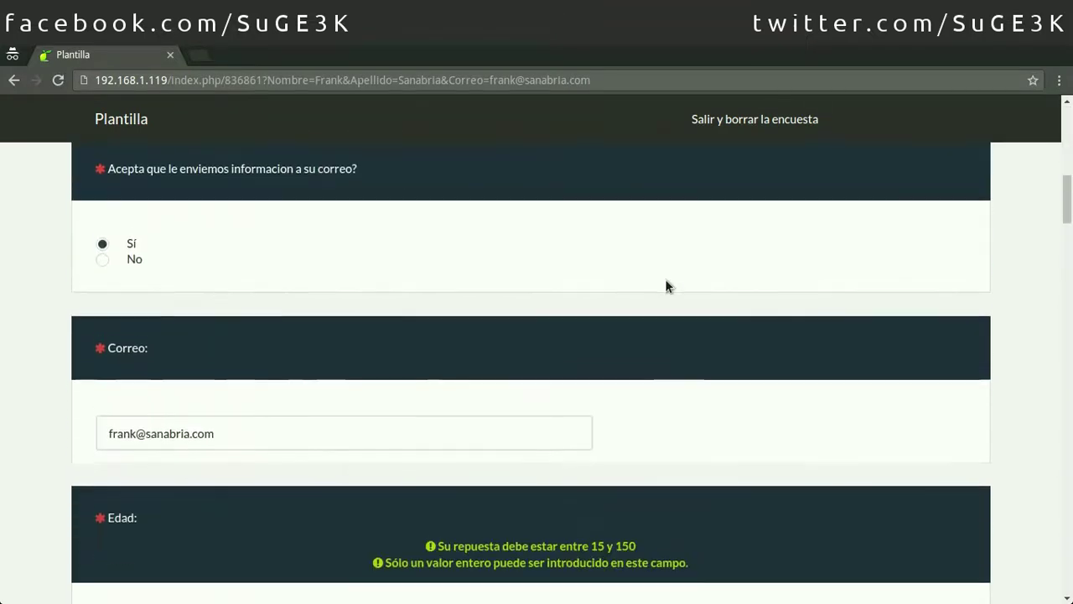
{"action": "double_click", "coordinate": [159, 426]}
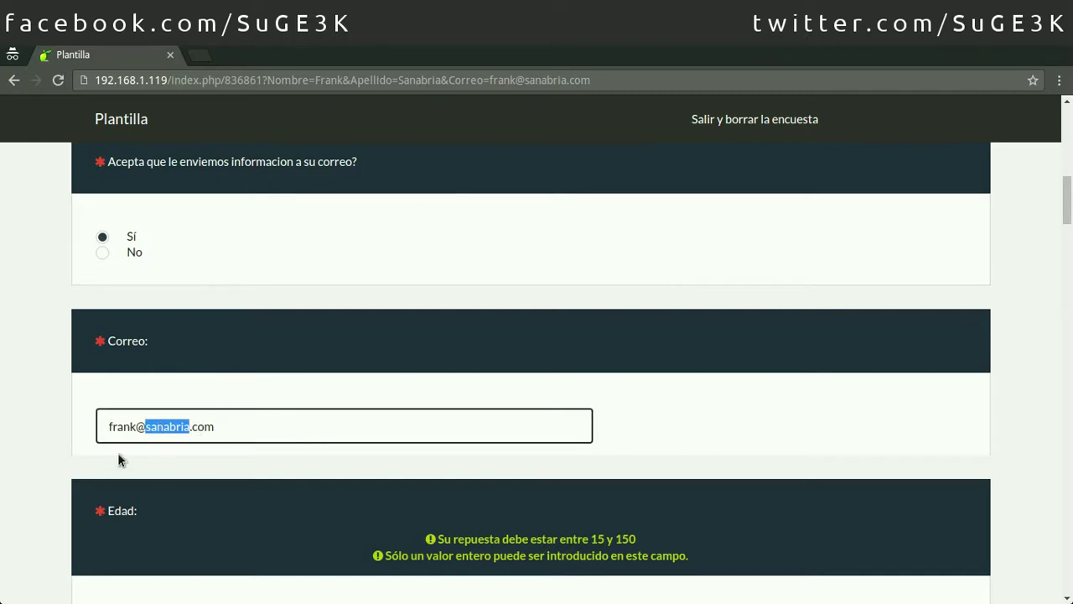
{"action": "left_click", "coordinate": [537, 81]}
{"action": "key", "text": "ctrl+c"}
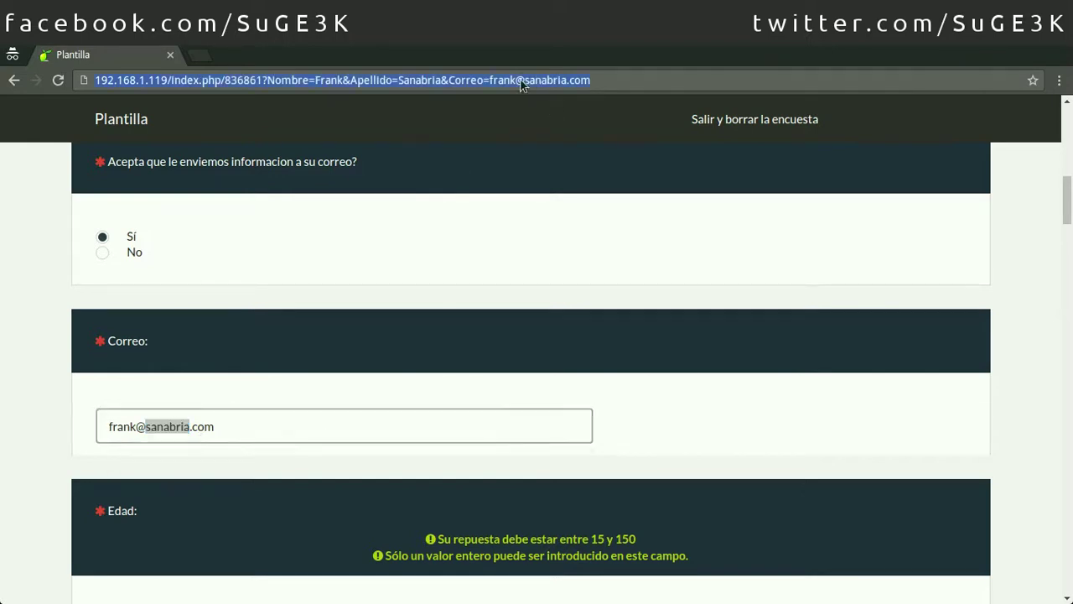
{"action": "left_click_drag", "start_coordinate": [105, 429], "coordinate": [241, 430]}
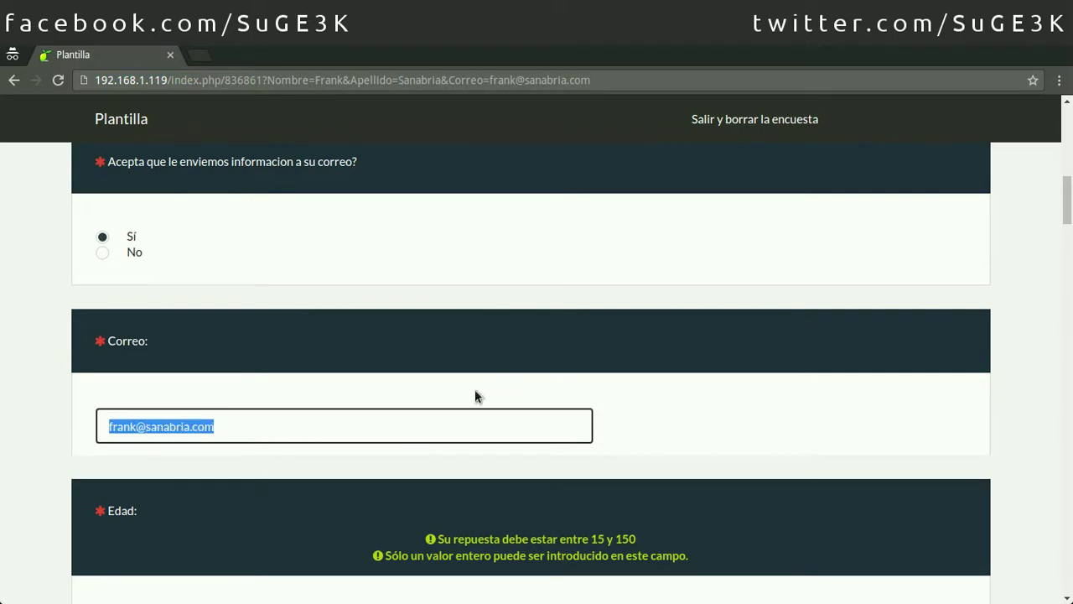
{"action": "scroll", "coordinate": [475, 395], "scroll_direction": "up", "scroll_amount": 5}
{"action": "scroll", "coordinate": [529, 406], "scroll_direction": "up", "scroll_amount": 4}
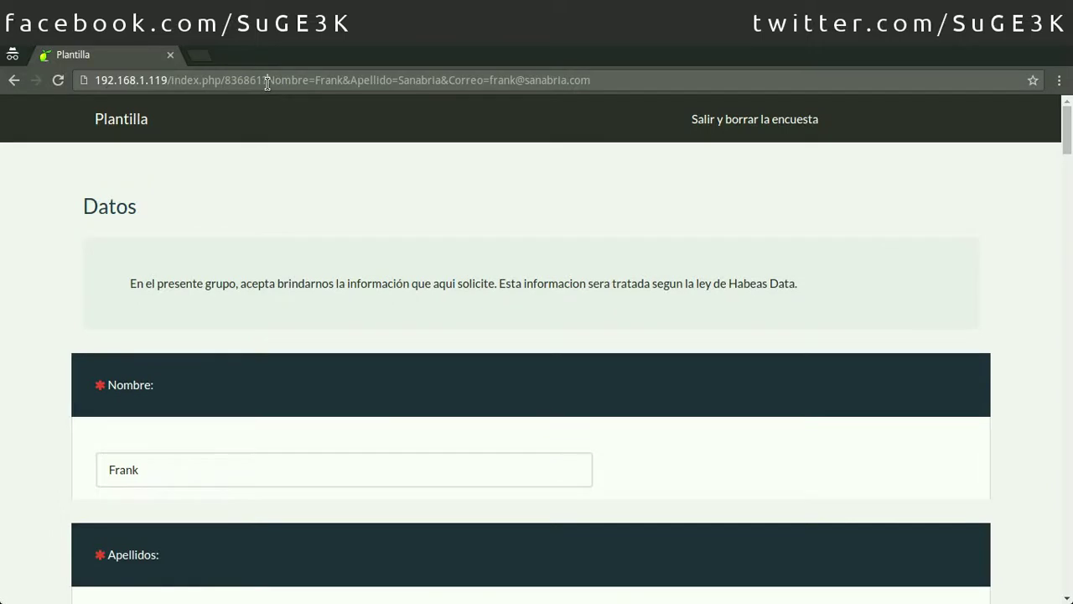
Step: Exit the survey with Salir y borrar la encuesta and confirm erasing the answers
{"action": "left_click_drag", "start_coordinate": [267, 81], "coordinate": [442, 81]}
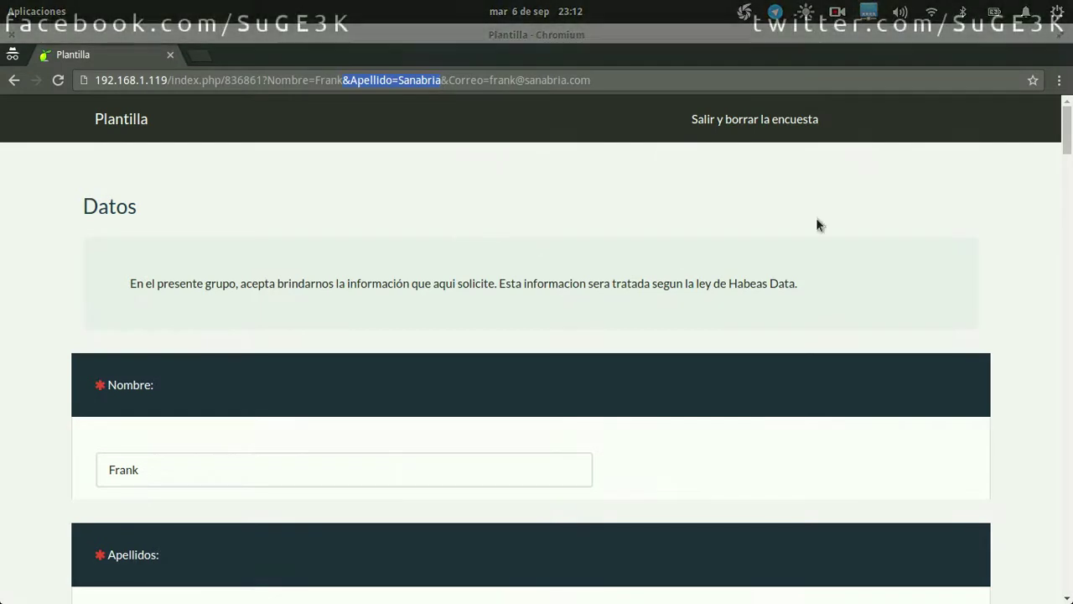
{"action": "left_click", "coordinate": [762, 123]}
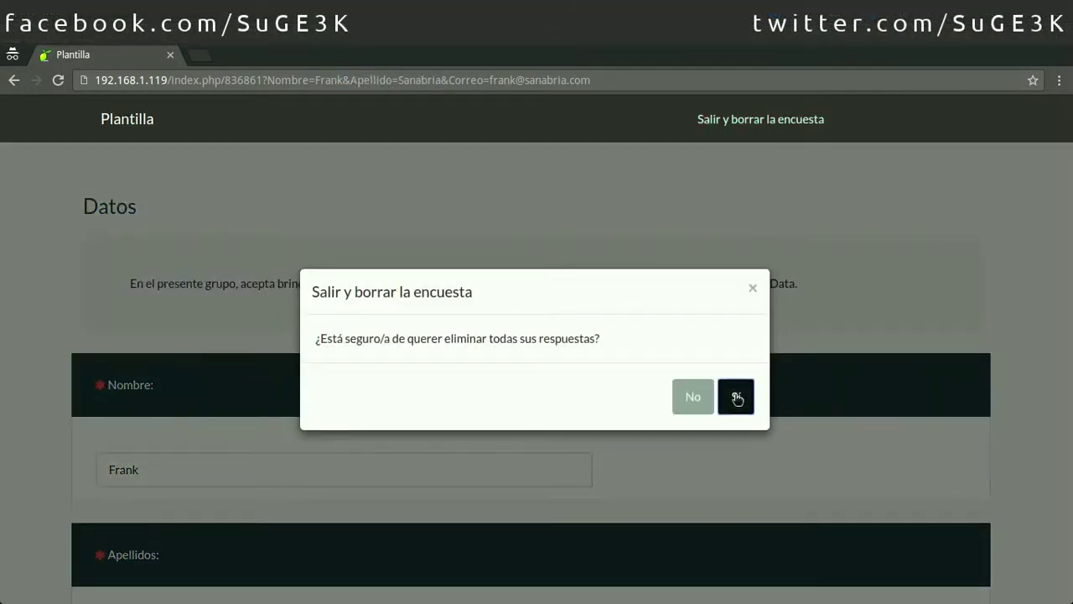
{"action": "left_click", "coordinate": [737, 396]}
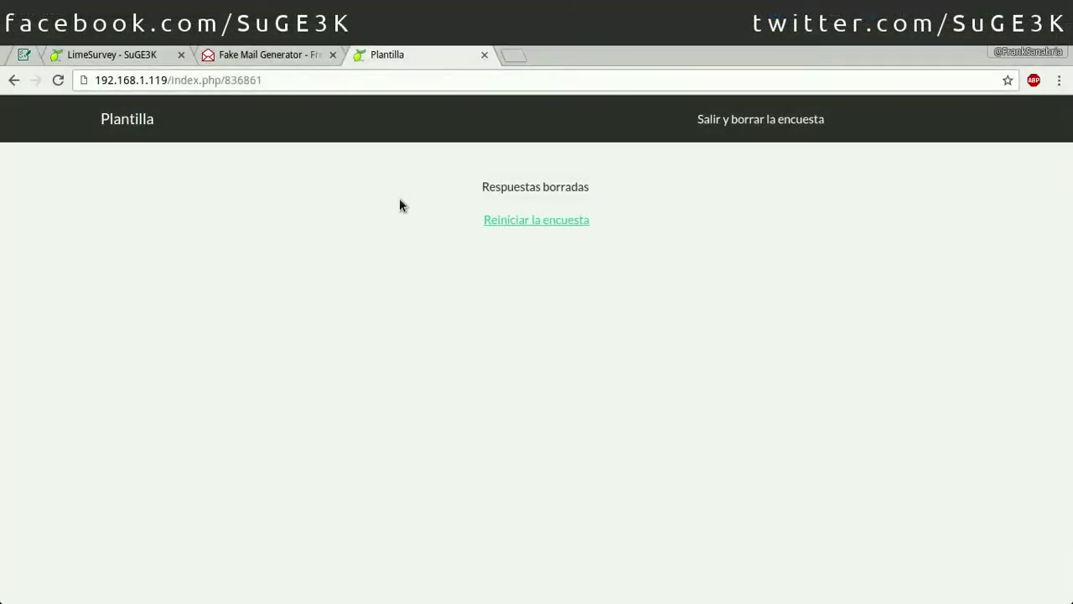
Step: Initialise the participants table tokens_836861 for the Plantilla survey and continue to its summary
{"action": "key", "text": "ctrl+w"}
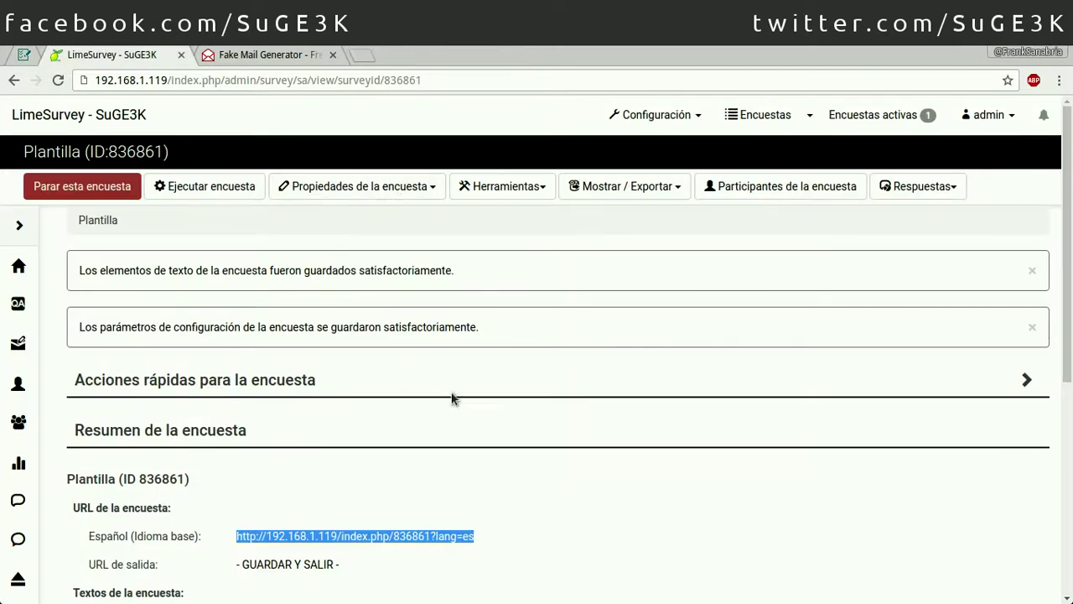
{"action": "left_click", "coordinate": [821, 200]}
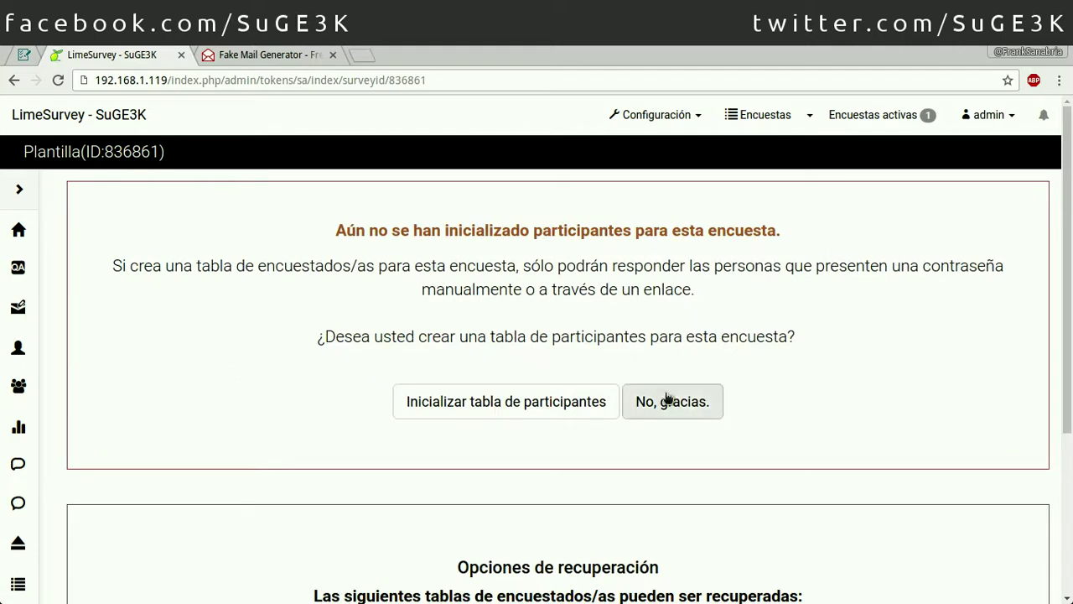
{"action": "left_click", "coordinate": [570, 401]}
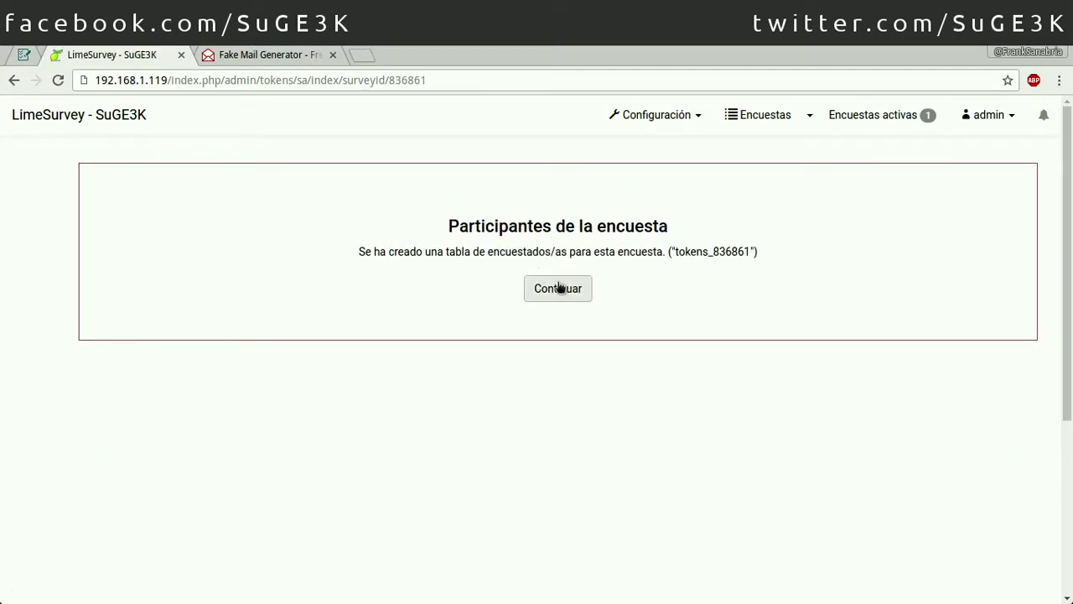
{"action": "left_click", "coordinate": [560, 288]}
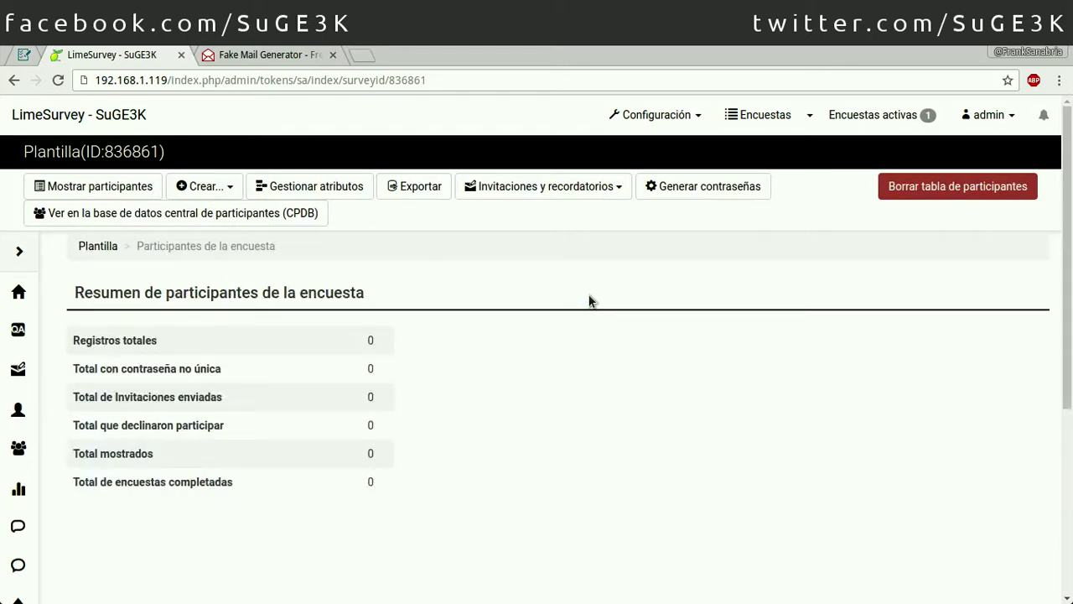
Step: Load the prefilled survey link in a new tab to see it now requires a password
{"action": "left_click", "coordinate": [363, 54]}
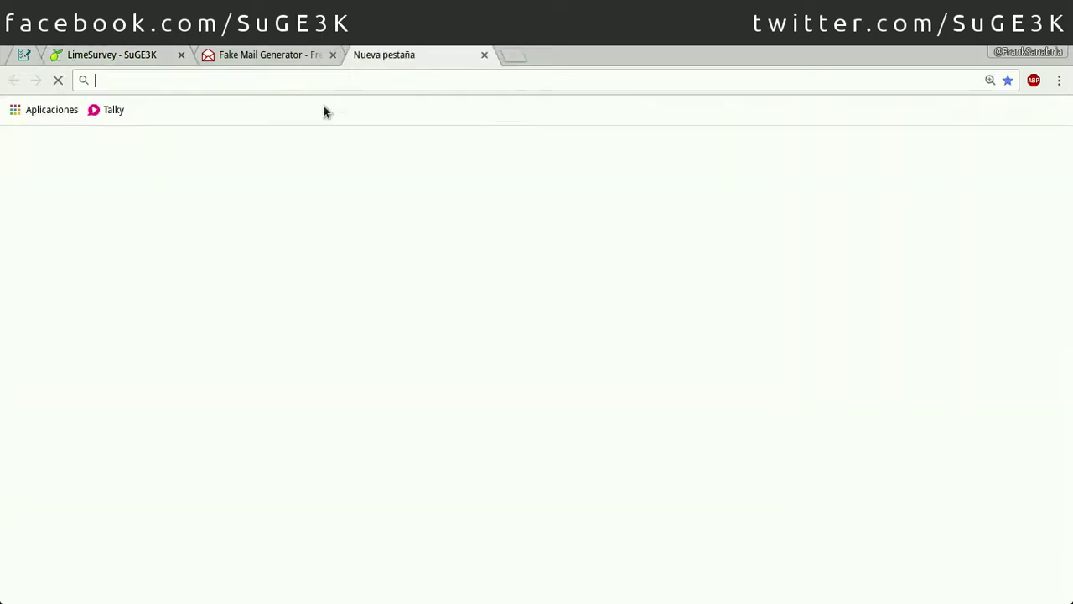
{"action": "key", "text": "ctrl+v"}
{"action": "key", "text": "Return"}
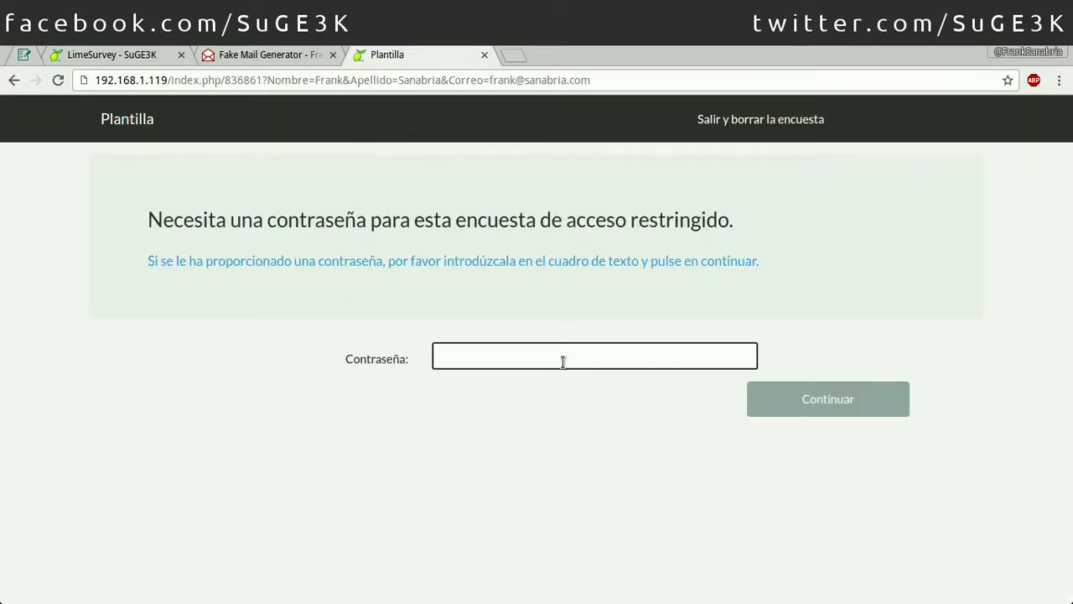
Step: Back in the admin tab, show the survey's empty participants list
{"action": "left_click", "coordinate": [124, 54]}
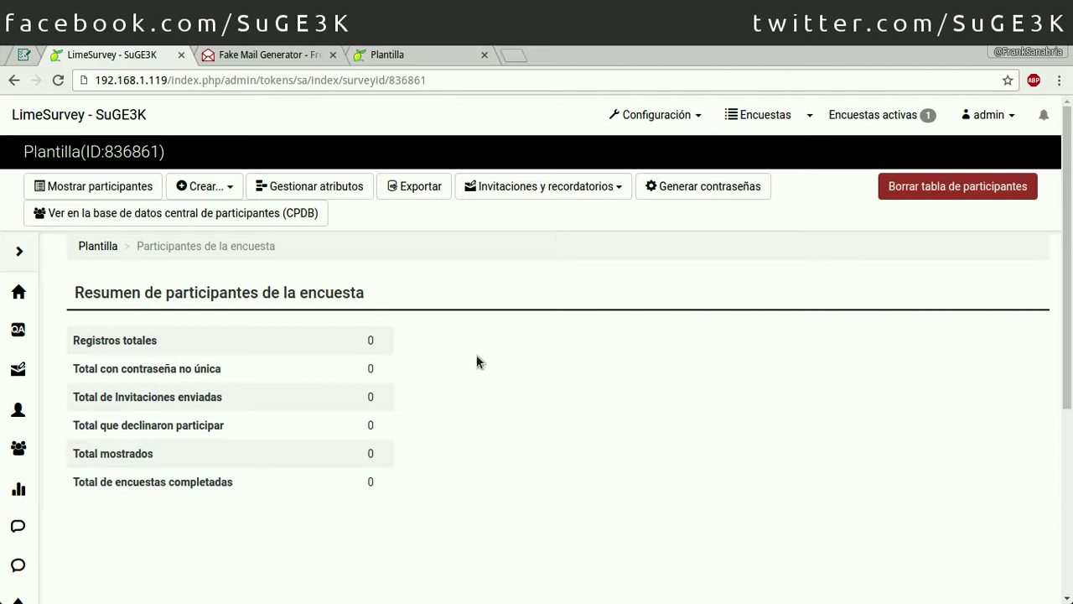
{"action": "left_click", "coordinate": [109, 188]}
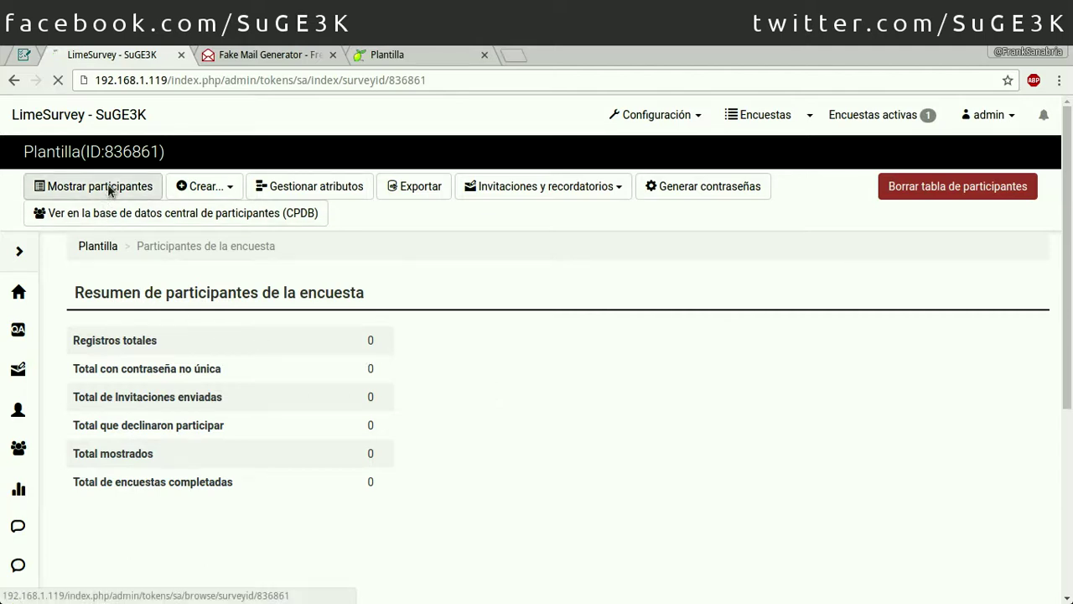
{"action": "scroll", "coordinate": [470, 398], "scroll_direction": "down", "scroll_amount": 3}
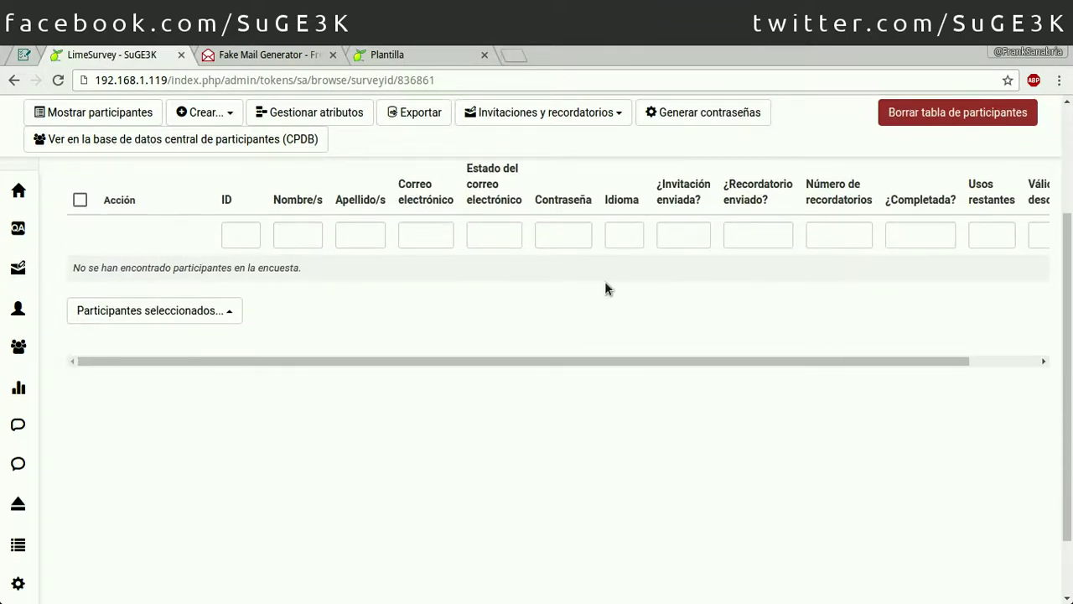
{"action": "scroll", "coordinate": [415, 283], "scroll_direction": "up", "scroll_amount": 3}
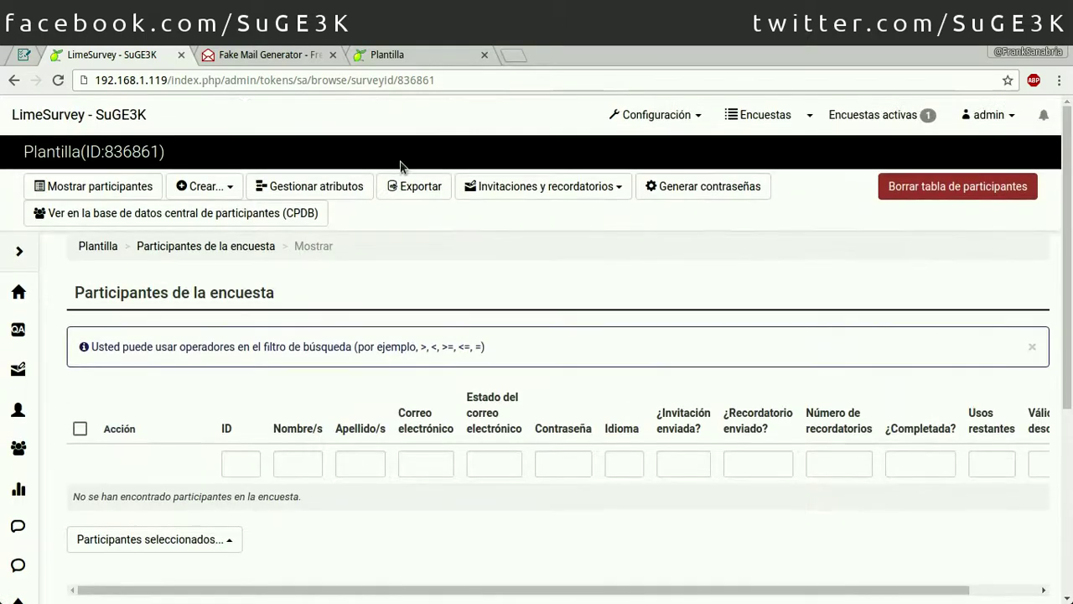
{"action": "left_click", "coordinate": [225, 188]}
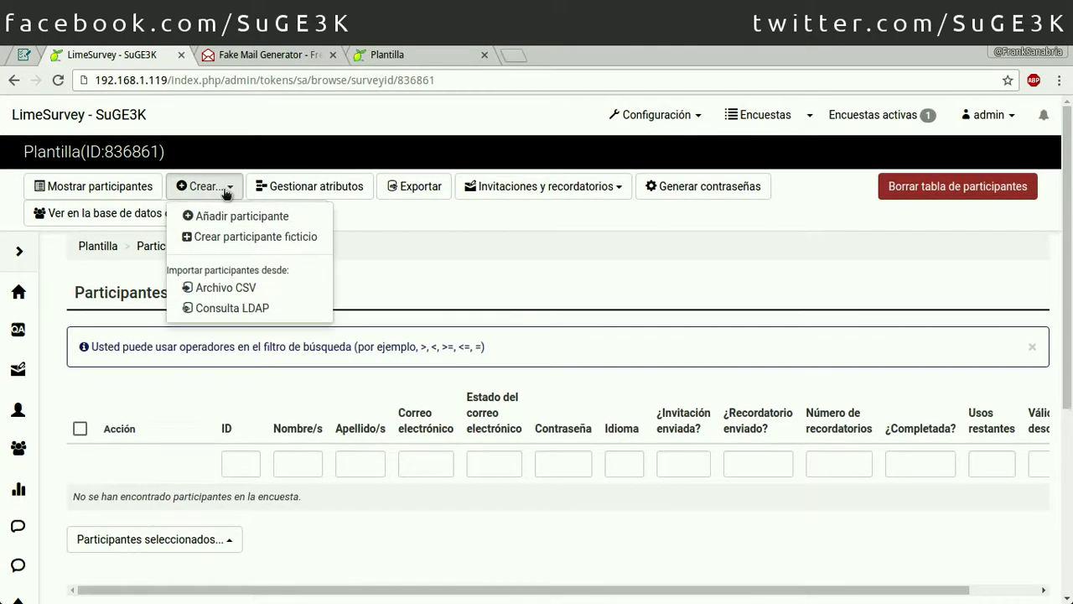
Step: Add three participant attributes in attribute management
{"action": "left_click", "coordinate": [306, 186]}
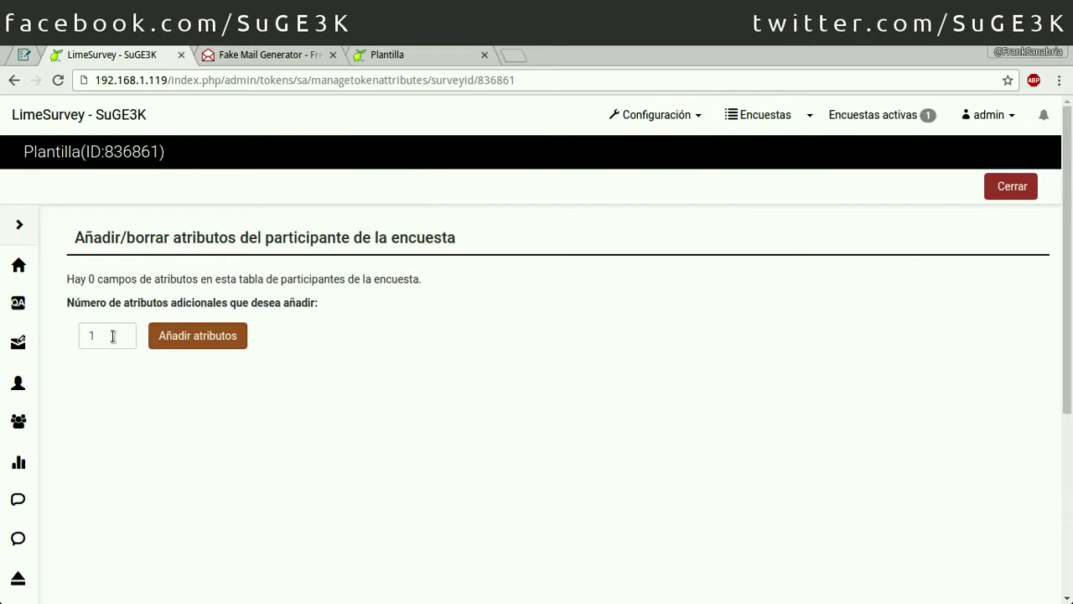
{"action": "left_click_drag", "start_coordinate": [111, 336], "coordinate": [69, 338]}
{"action": "type", "text": "3"}
{"action": "left_click", "coordinate": [189, 336]}
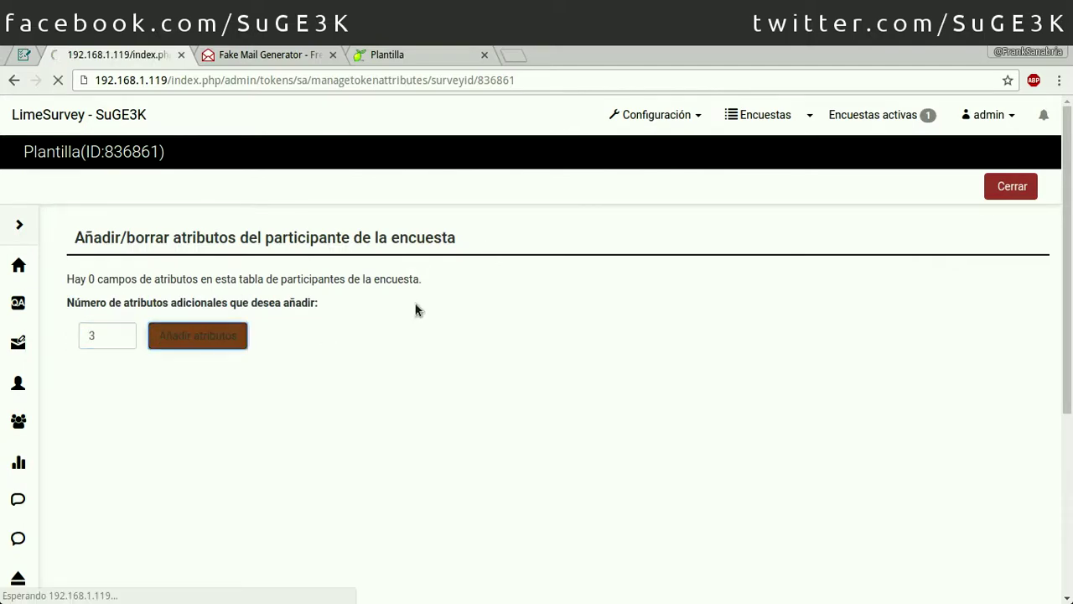
Step: Describe attribute_1 as Dirrecion and attribute_2 as Ciudad, fixing the Ciduad typo
{"action": "scroll", "coordinate": [419, 327], "scroll_direction": "down", "scroll_amount": 3}
{"action": "left_click", "coordinate": [275, 337]}
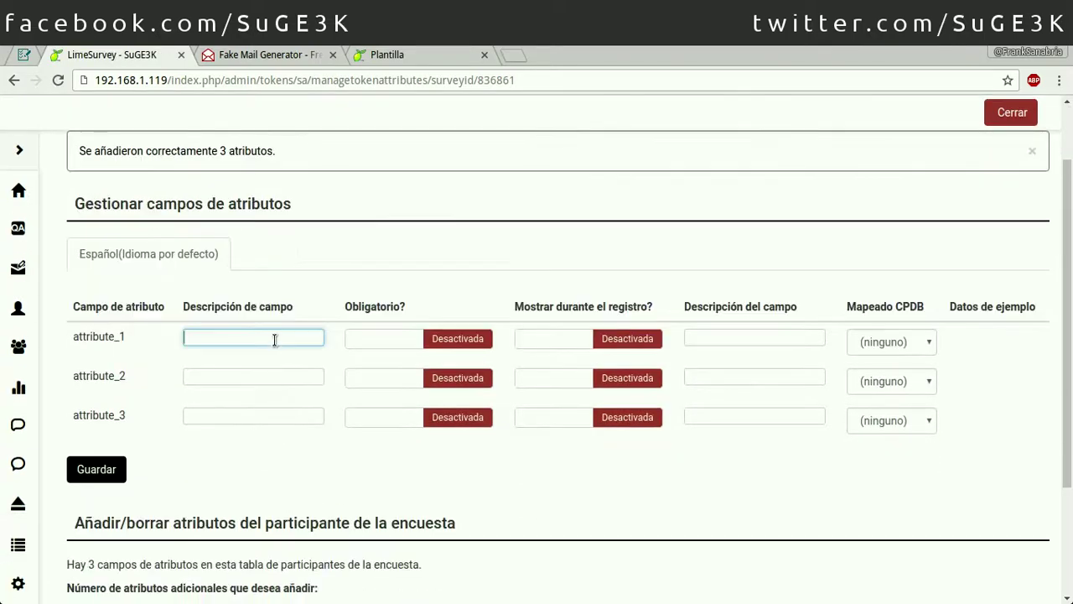
{"action": "type", "text": "Dirrecion"}
{"action": "key", "text": "Tab"}
{"action": "key", "text": "Tab"}
{"action": "key", "text": "Tab"}
{"action": "key", "text": "Tab"}
{"action": "key", "text": "Tab"}
{"action": "key", "text": "Tab"}
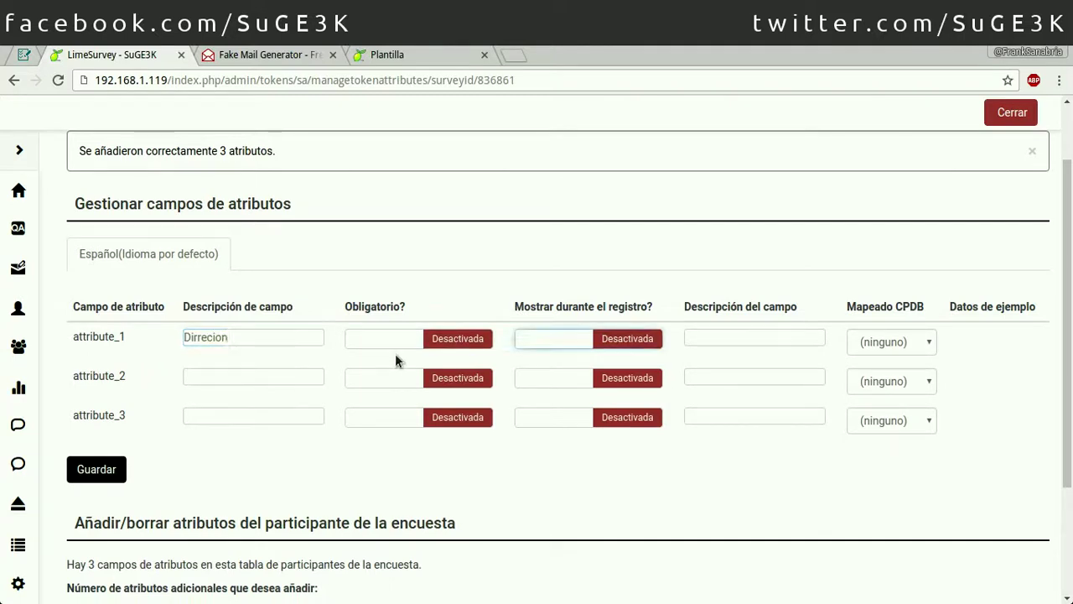
{"action": "type", "text": "Ciduad"}
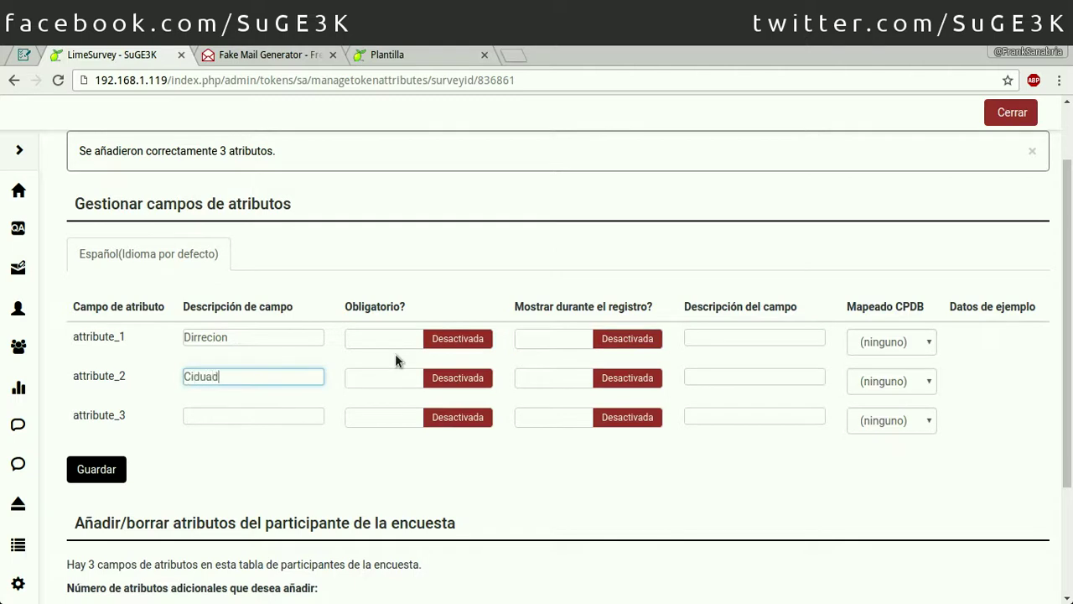
{"action": "left_click", "coordinate": [914, 344]}
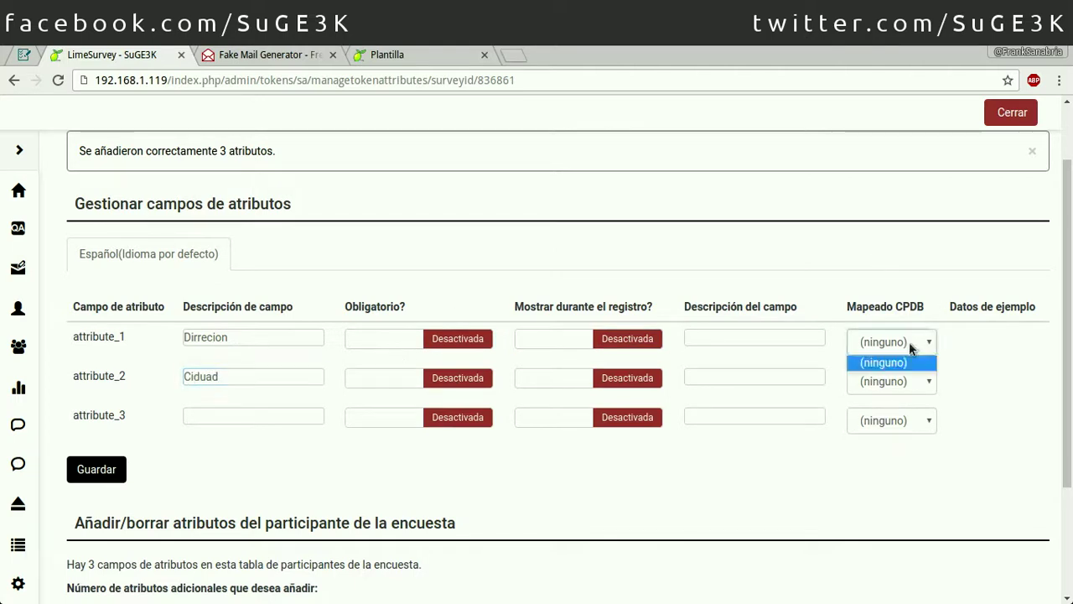
{"action": "left_click", "coordinate": [216, 413]}
{"action": "left_click", "coordinate": [219, 414]}
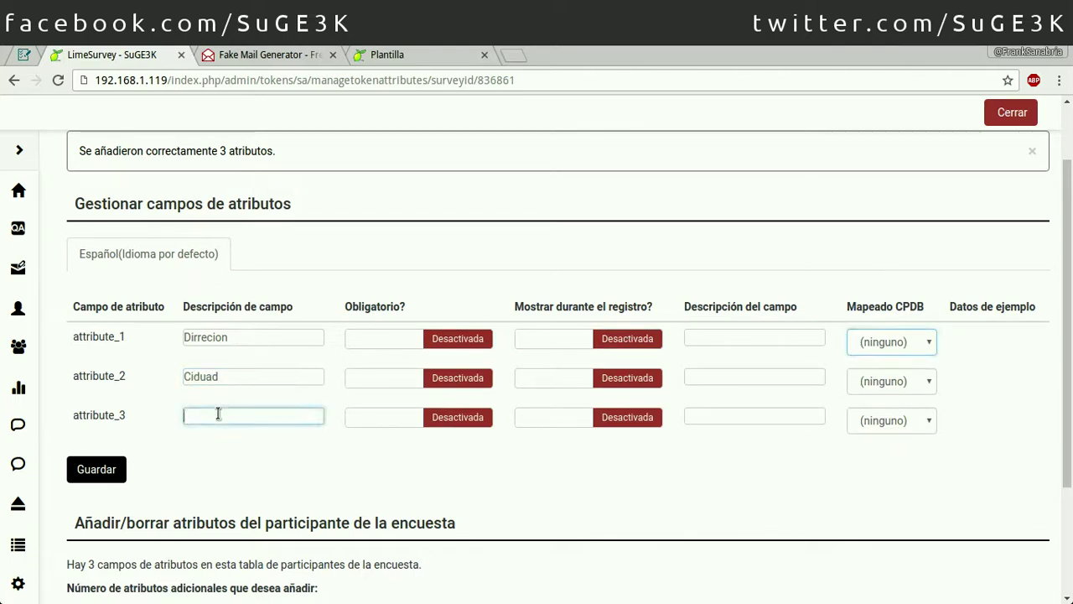
{"action": "left_click", "coordinate": [207, 369]}
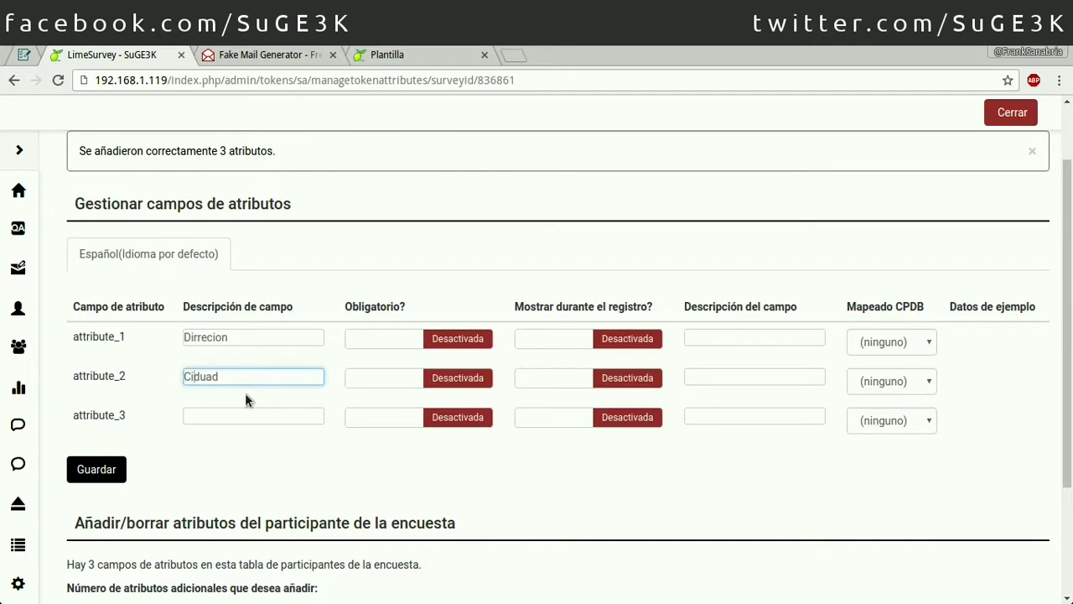
{"action": "key", "text": "Delete"}
{"action": "key", "text": "Right"}
{"action": "type", "text": "d"}
Step: Describe attribute_3 as Pais and save the attribute descriptions
{"action": "left_click", "coordinate": [290, 416]}
{"action": "type", "text": "P"}
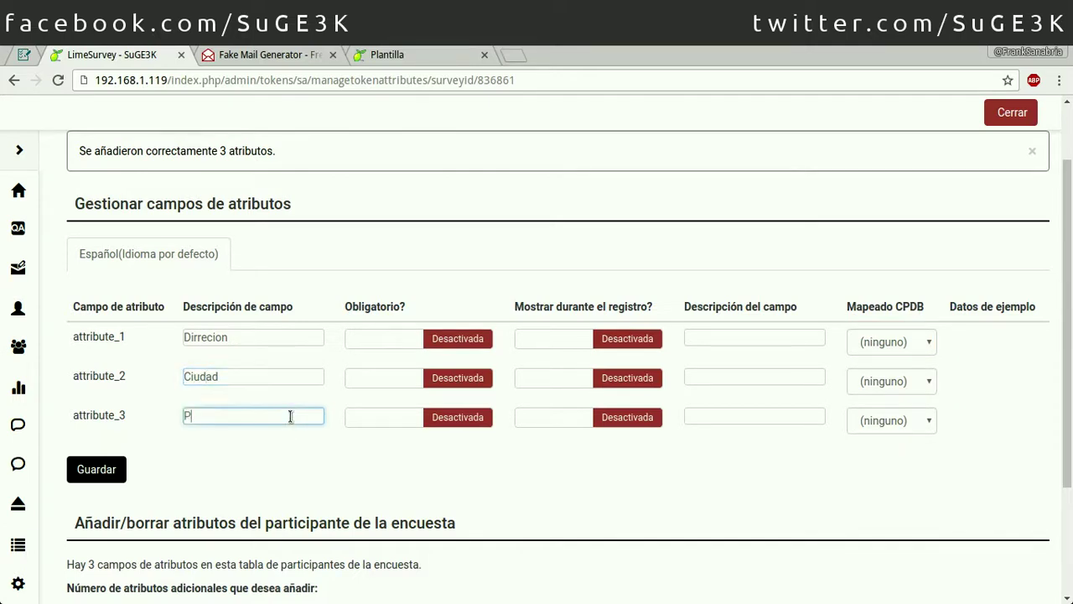
{"action": "type", "text": "ais"}
{"action": "left_click", "coordinate": [316, 455]}
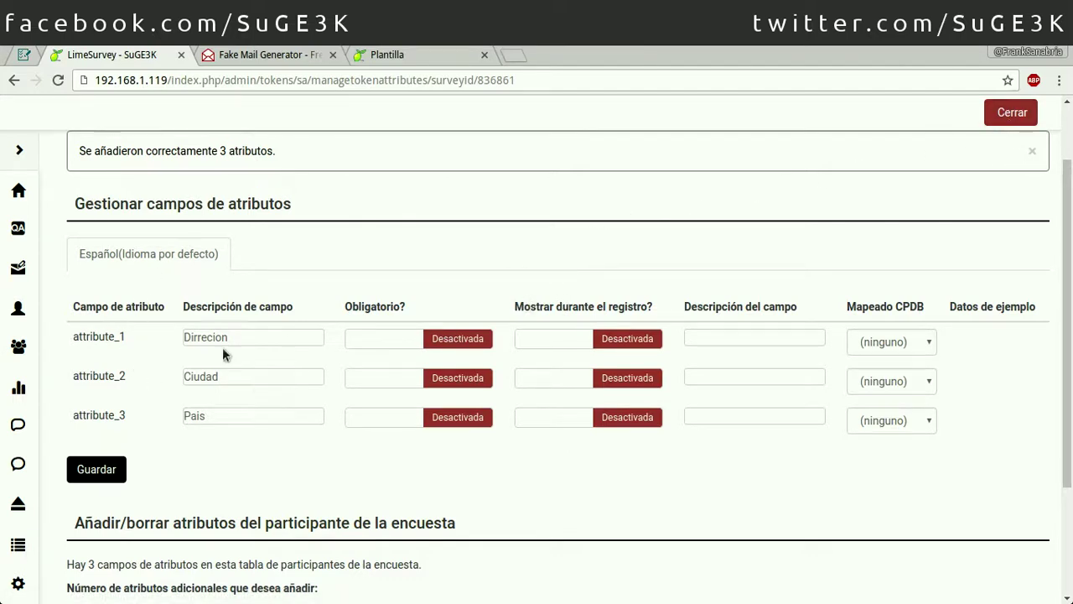
{"action": "double_click", "coordinate": [104, 337]}
{"action": "double_click", "coordinate": [103, 376]}
{"action": "double_click", "coordinate": [106, 416]}
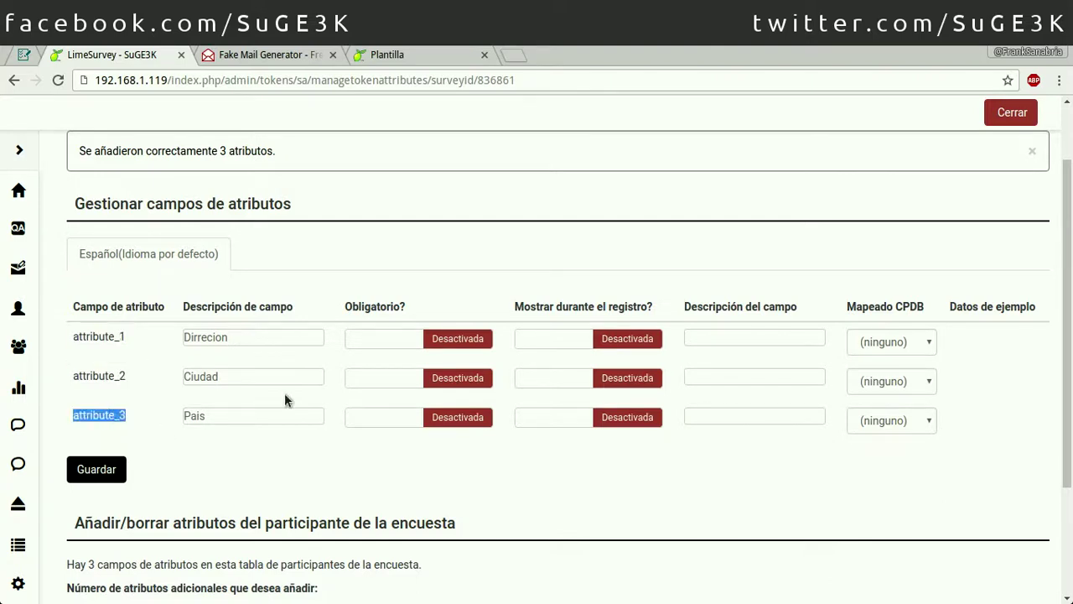
{"action": "left_click", "coordinate": [94, 470]}
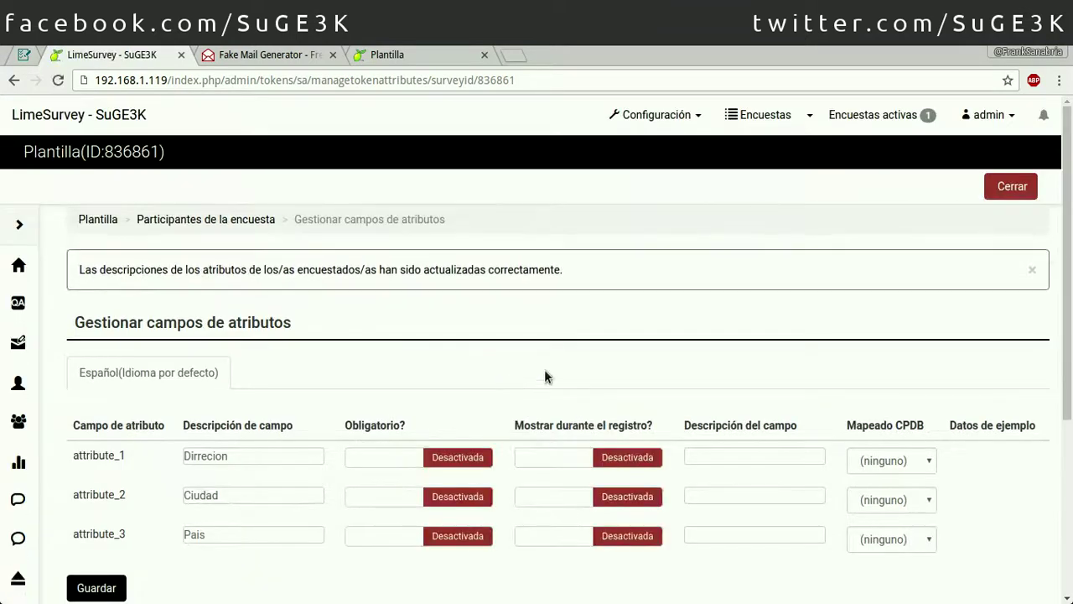
Step: Close attribute management and open the Añadir participante form
{"action": "left_click", "coordinate": [1010, 186]}
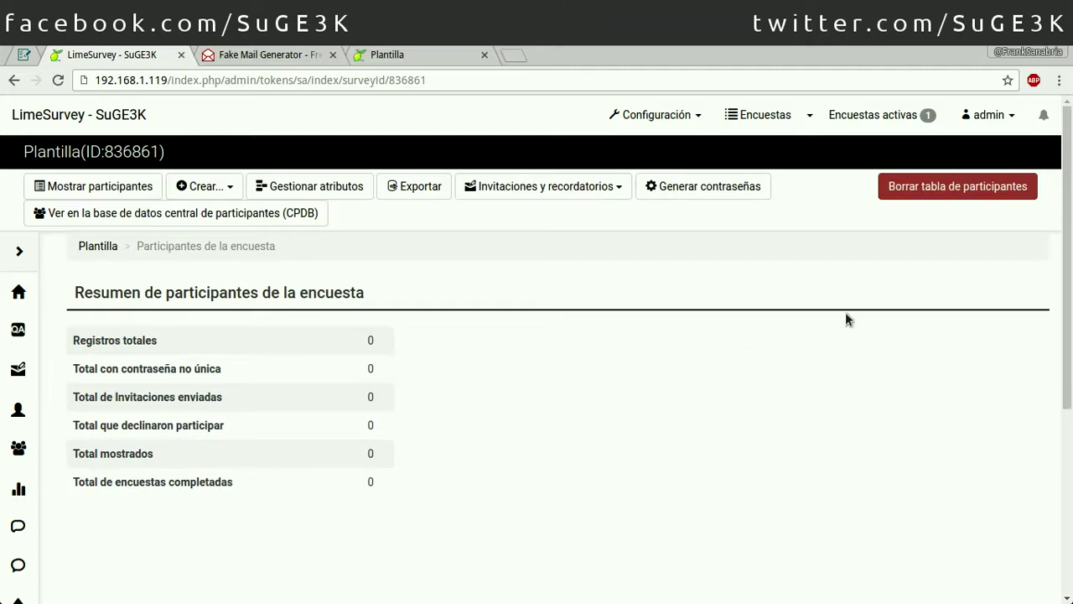
{"action": "left_click", "coordinate": [212, 196]}
{"action": "left_click", "coordinate": [210, 191]}
{"action": "left_click", "coordinate": [201, 190]}
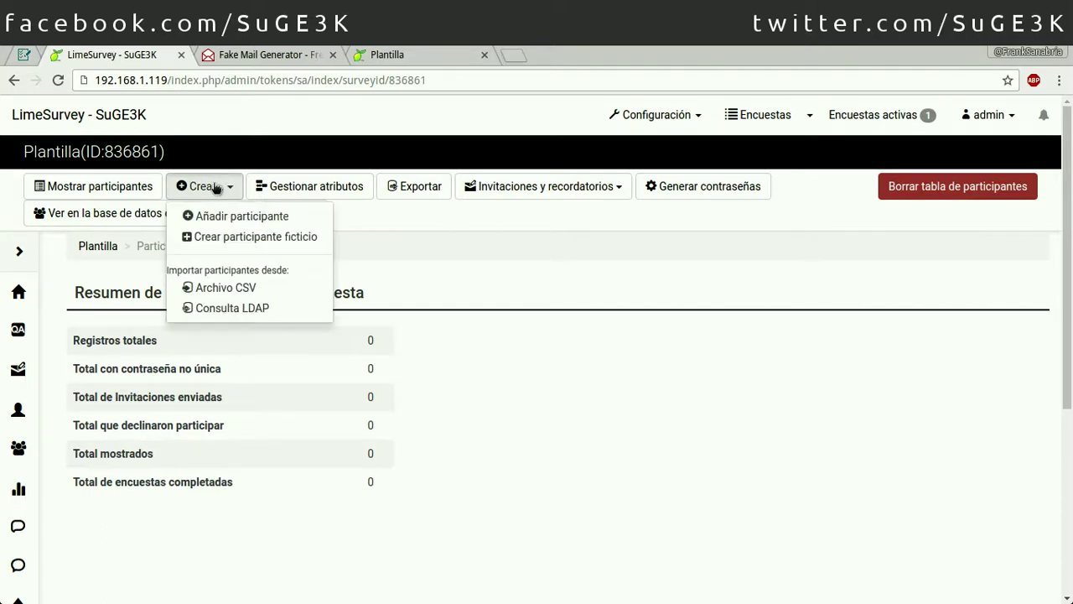
{"action": "left_click", "coordinate": [241, 216]}
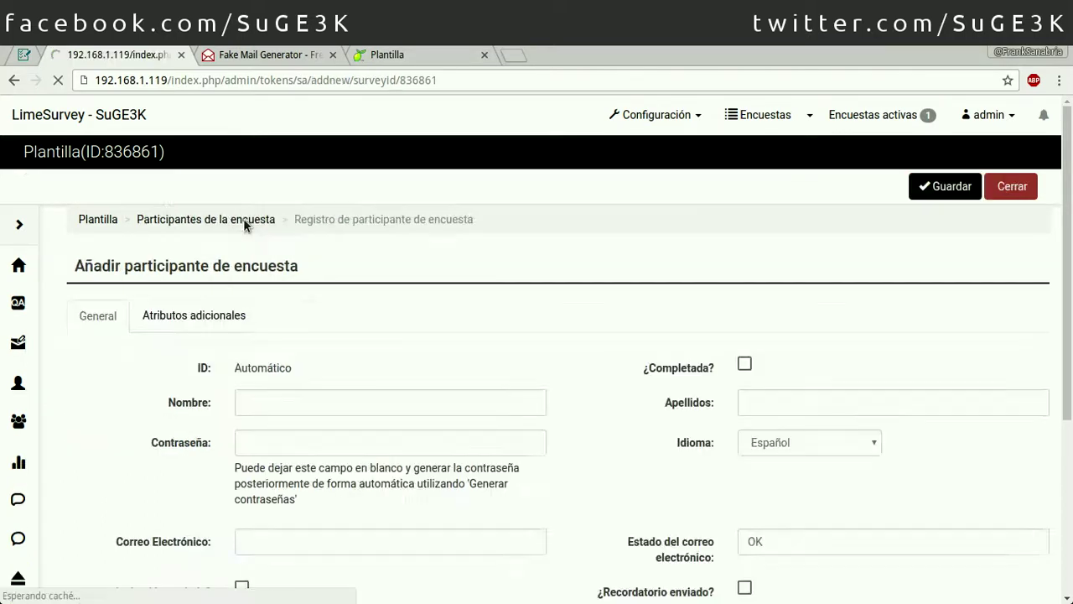
{"action": "scroll", "coordinate": [460, 313], "scroll_direction": "down", "scroll_amount": 2}
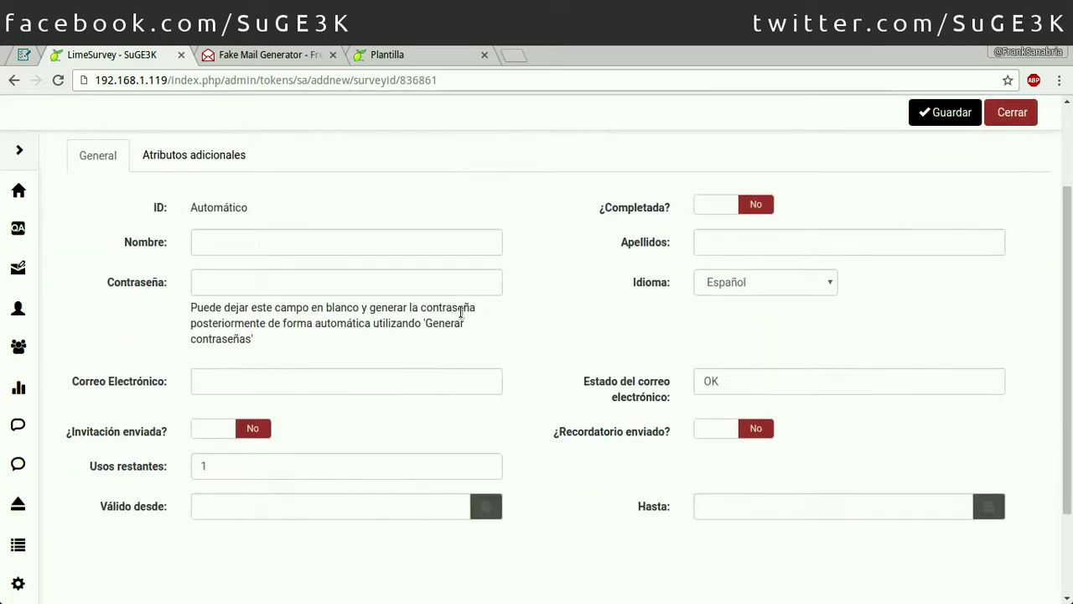
Step: Enter the participant's first name in Nombre and leave Contraseña blank
{"action": "left_click", "coordinate": [289, 244]}
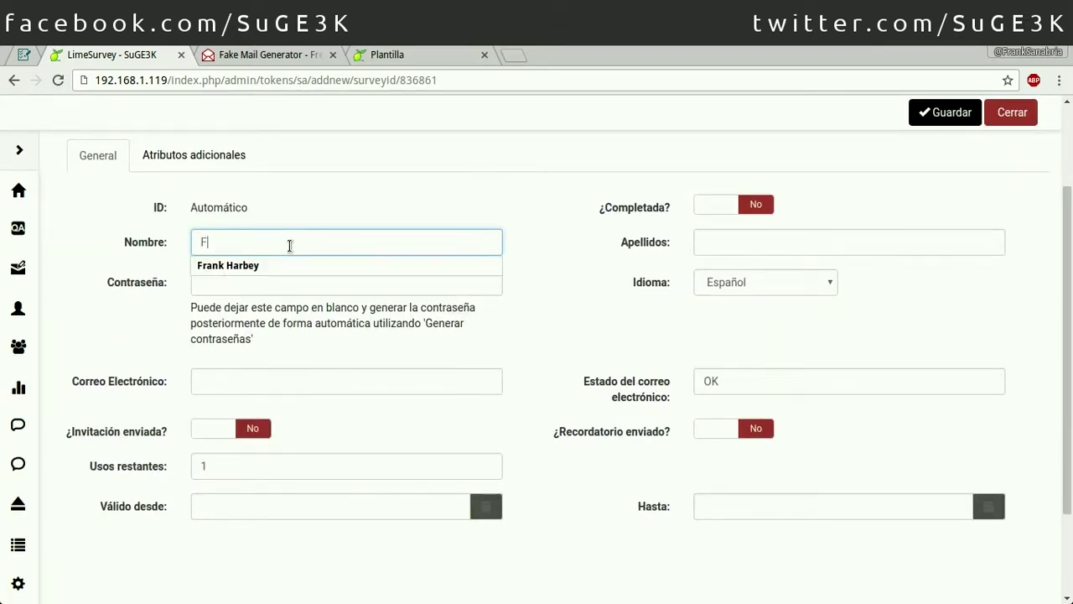
{"action": "key", "text": "Tab"}
{"action": "left_click", "coordinate": [290, 244]}
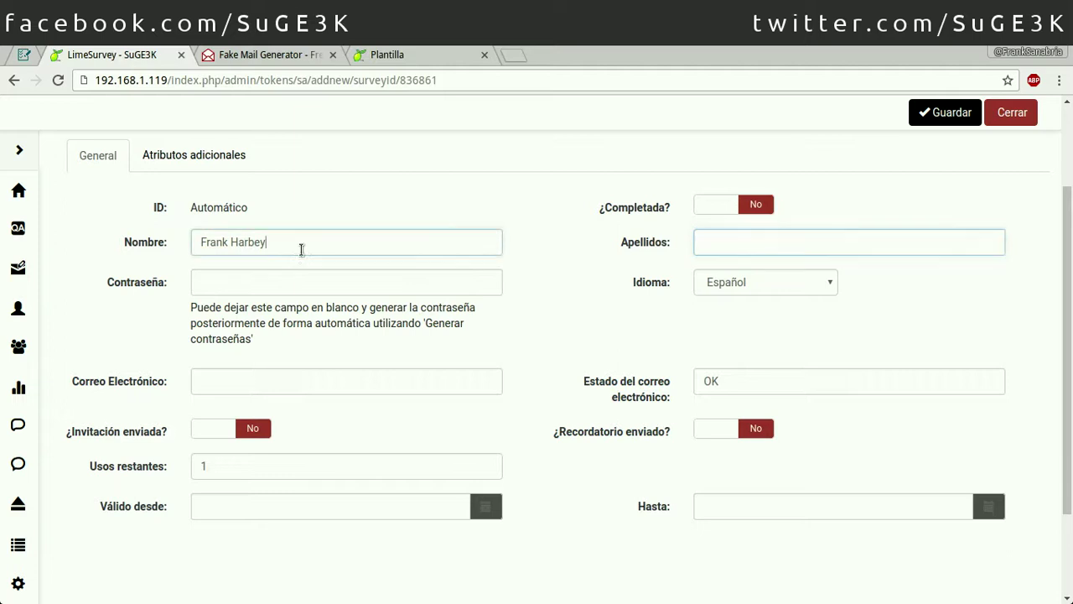
{"action": "left_click", "coordinate": [274, 282]}
{"action": "type", "text": "123456789"}
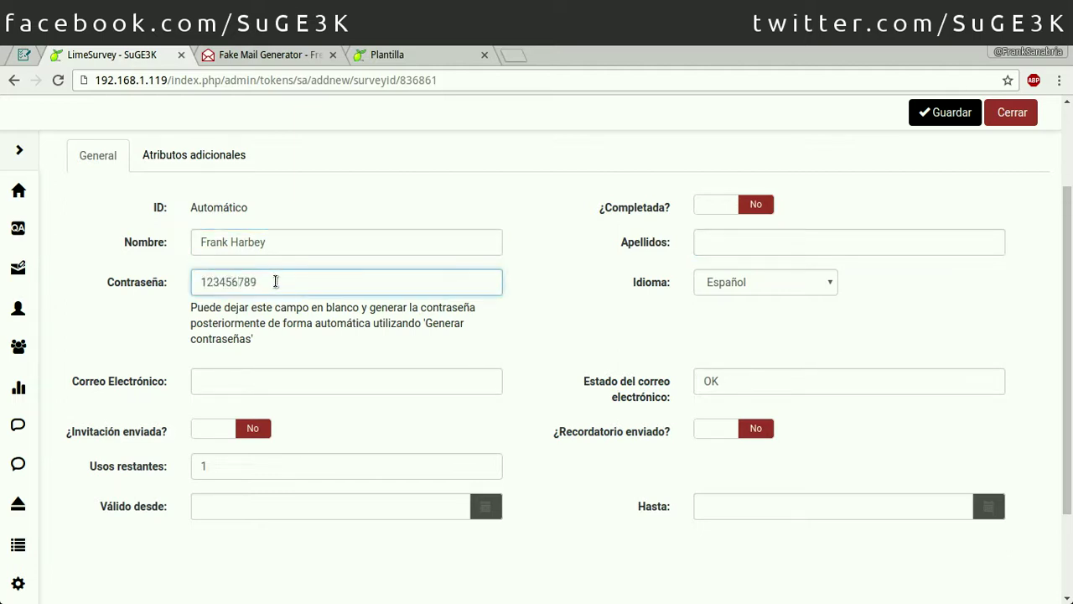
{"action": "key", "text": "BackSpace"}
{"action": "key", "text": "BackSpace"}
{"action": "key", "text": "BackSpace"}
{"action": "key", "text": "BackSpace"}
{"action": "key", "text": "BackSpace"}
{"action": "key", "text": "BackSpace"}
{"action": "key", "text": "BackSpace"}
{"action": "key", "text": "BackSpace"}
{"action": "key", "text": "BackSpace"}
Step: Replace the Fake Mail Generator username with a custom one and copy the teleworm.us address
{"action": "left_click", "coordinate": [277, 55]}
{"action": "left_click", "coordinate": [437, 253]}
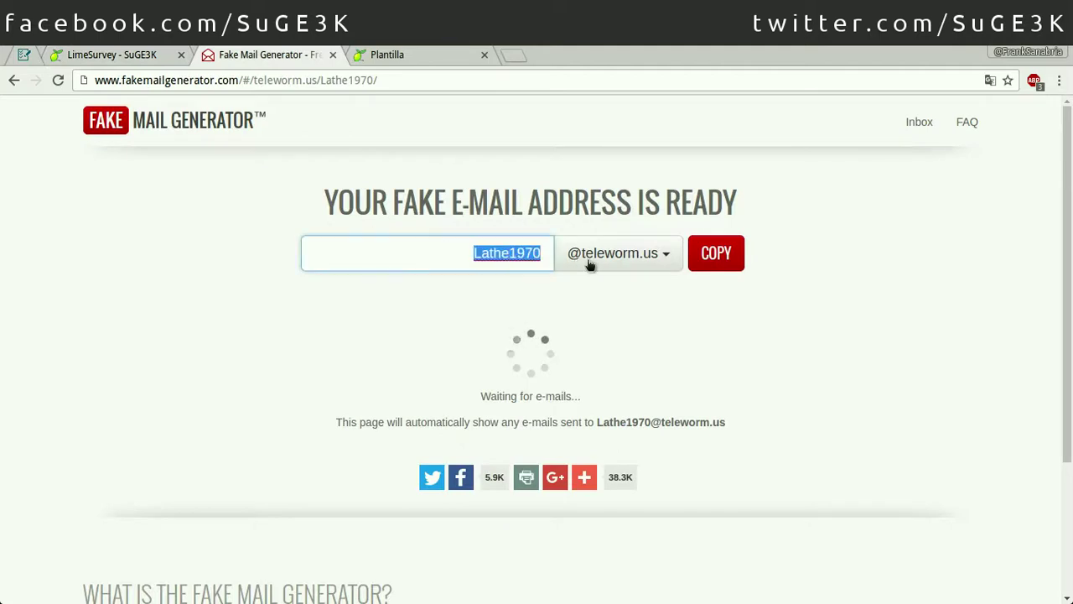
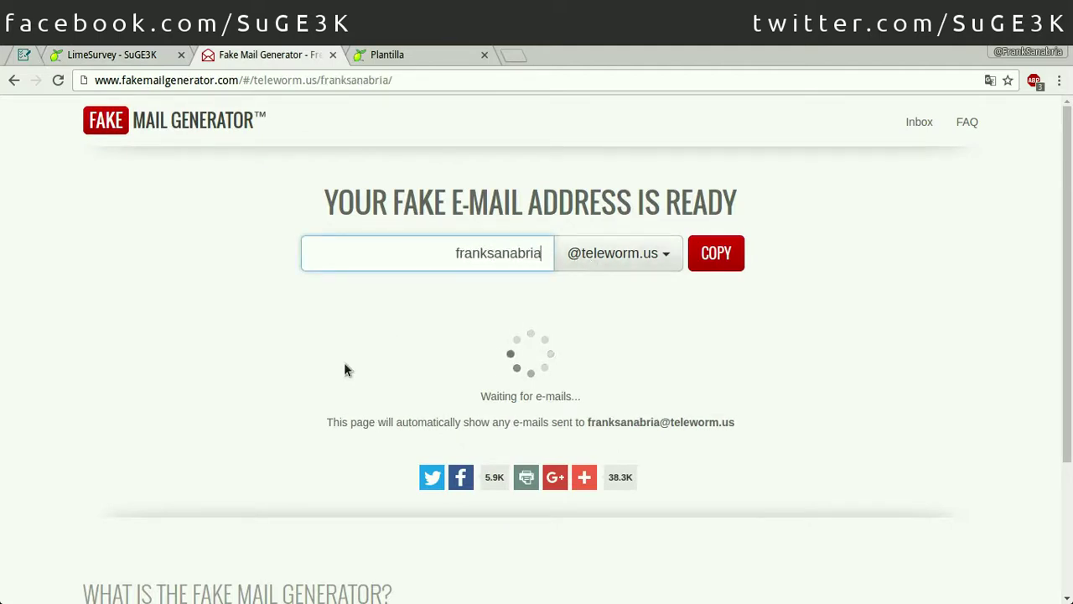
{"action": "left_click", "coordinate": [735, 255]}
{"action": "left_click", "coordinate": [143, 57]}
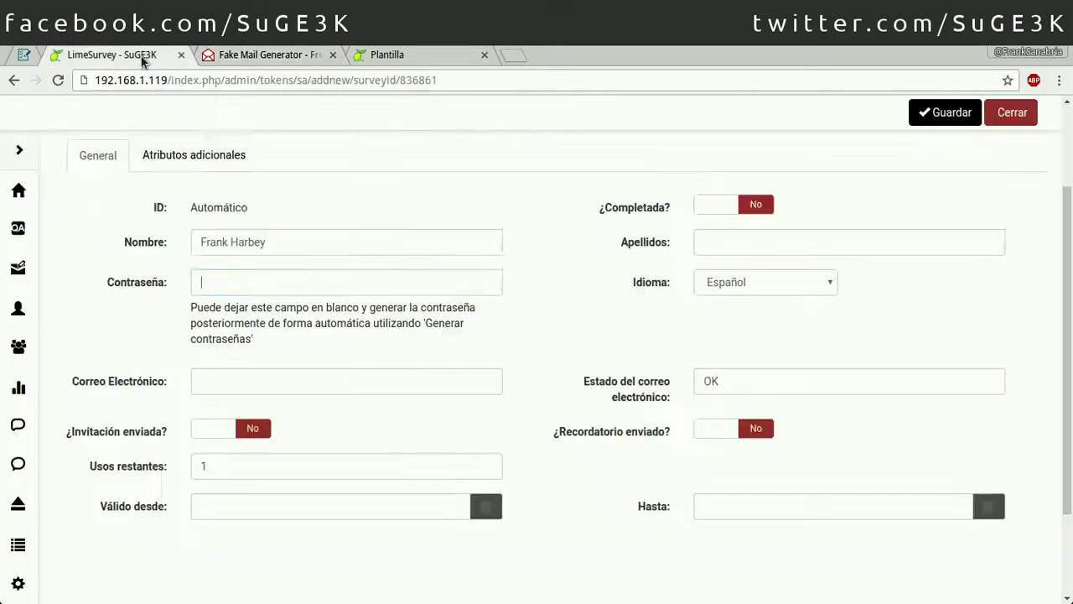
Step: Paste the disposable e-mail address into the participant's Correo Electrónico field
{"action": "left_click", "coordinate": [289, 379]}
{"action": "key", "text": "ctrl+v"}
{"action": "left_click", "coordinate": [391, 430]}
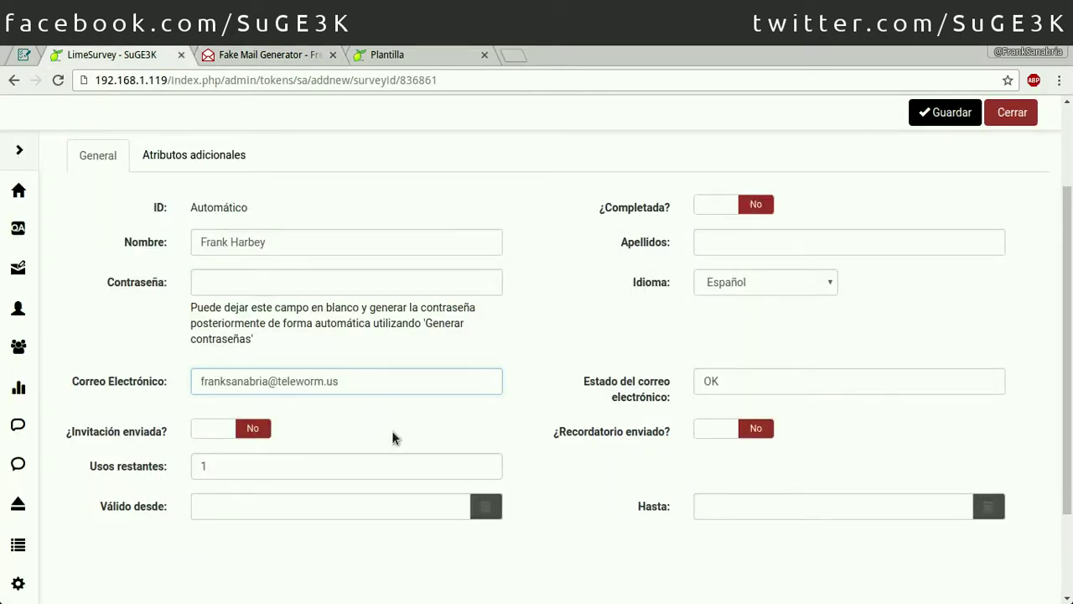
{"action": "scroll", "coordinate": [386, 418], "scroll_direction": "down", "scroll_amount": 3}
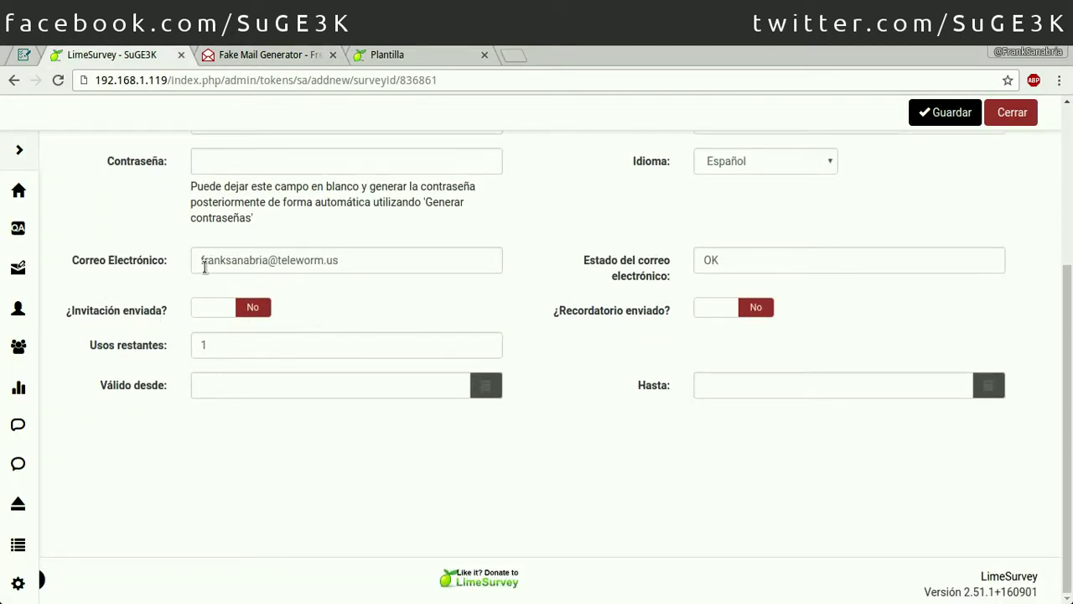
Step: Set Usos restantes to 1 and Válido desde to 06.09.2016 00:00
{"action": "left_click_drag", "start_coordinate": [255, 344], "coordinate": [192, 344]}
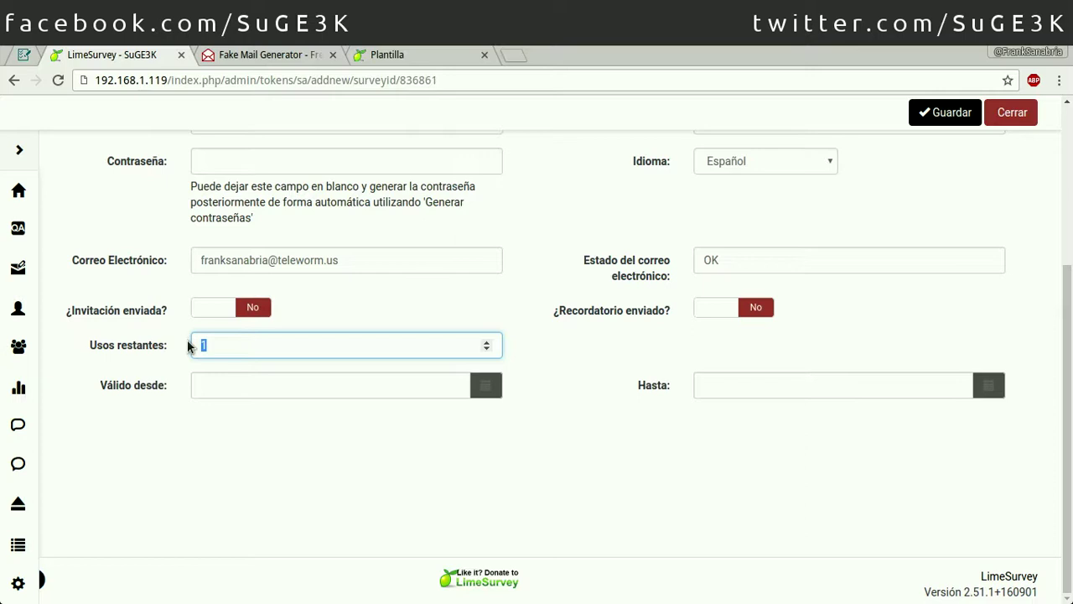
{"action": "type", "text": "1000"}
{"action": "key", "text": "ctrl+a"}
{"action": "type", "text": "1"}
{"action": "left_click", "coordinate": [280, 389]}
{"action": "left_click", "coordinate": [407, 421]}
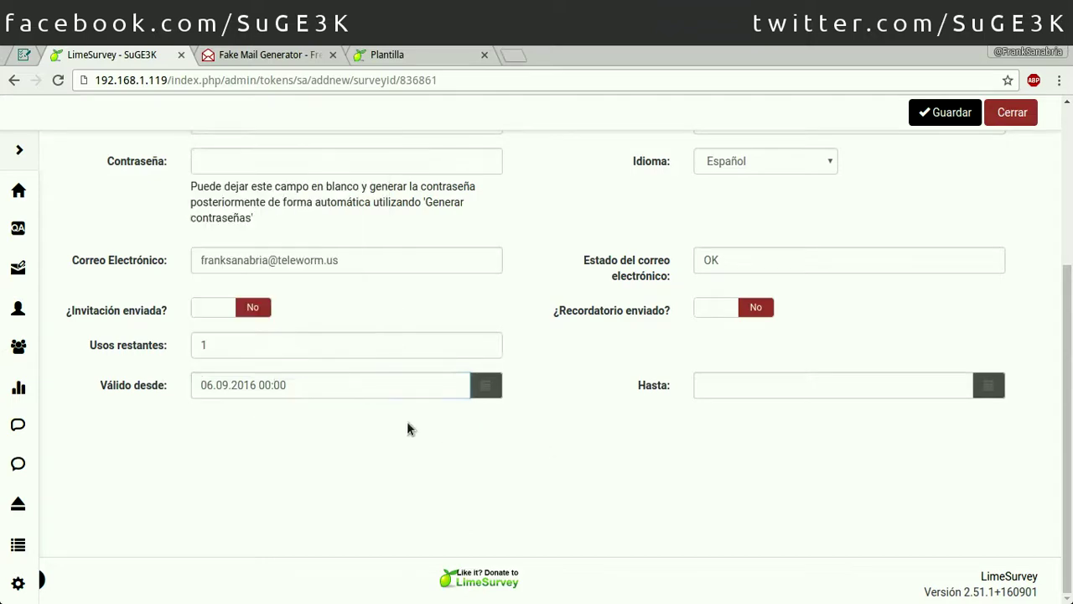
{"action": "scroll", "coordinate": [643, 428], "scroll_direction": "up", "scroll_amount": 1}
{"action": "scroll", "coordinate": [644, 432], "scroll_direction": "up", "scroll_amount": 5}
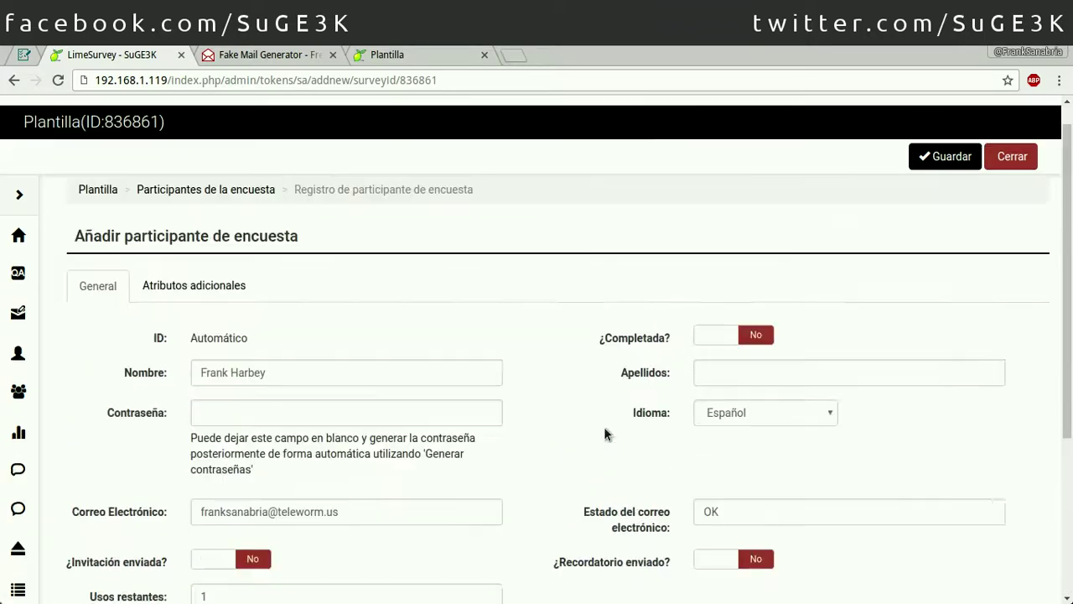
Step: Enter the participant's surname in the Apellidos field
{"action": "scroll", "coordinate": [296, 266], "scroll_direction": "down", "scroll_amount": 2}
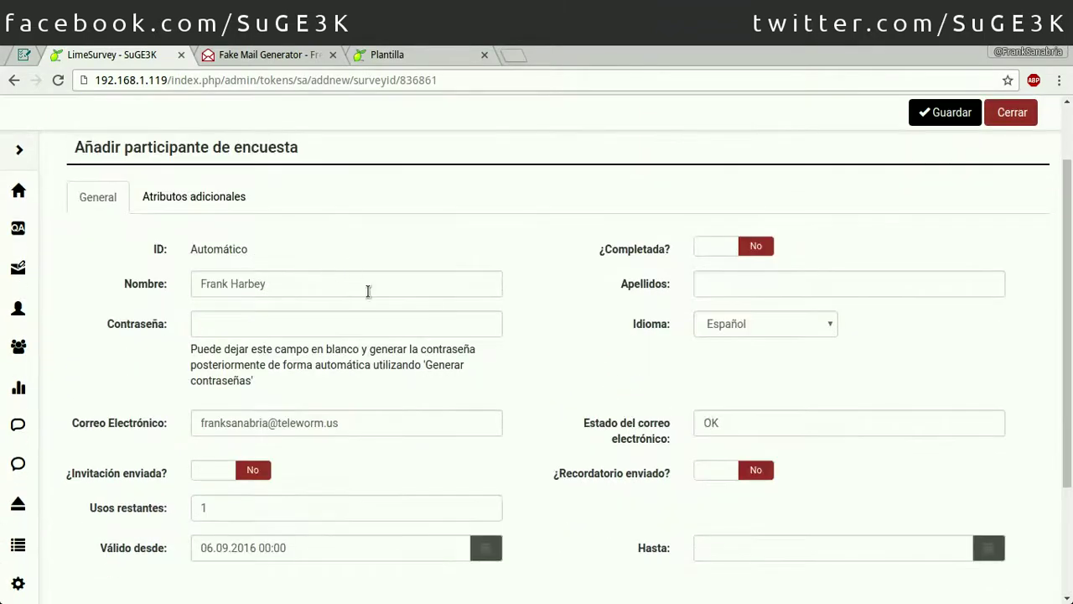
{"action": "left_click", "coordinate": [743, 286]}
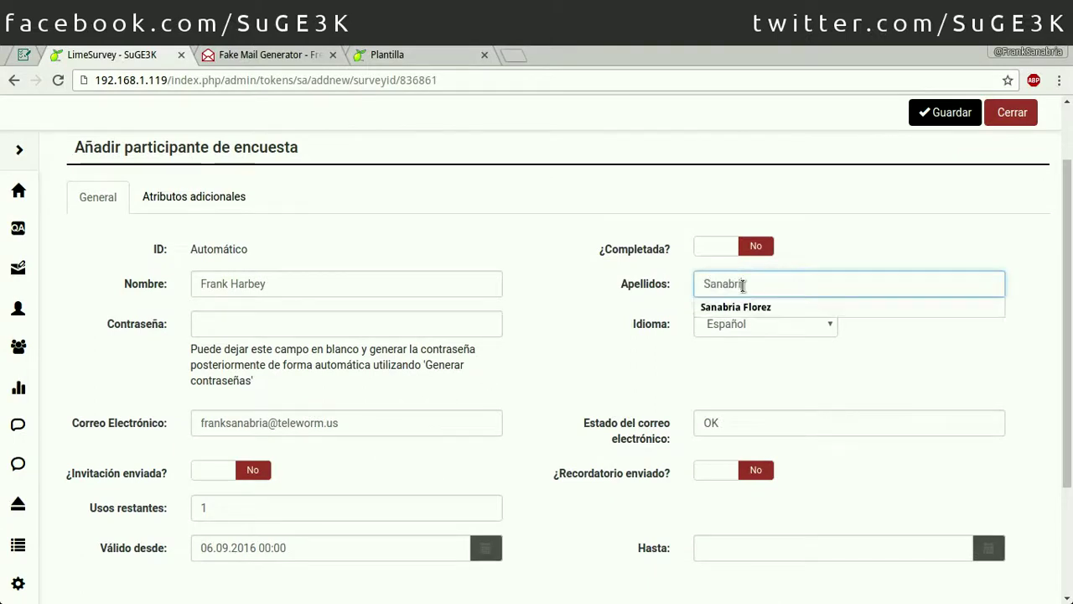
{"action": "key", "text": "Tab"}
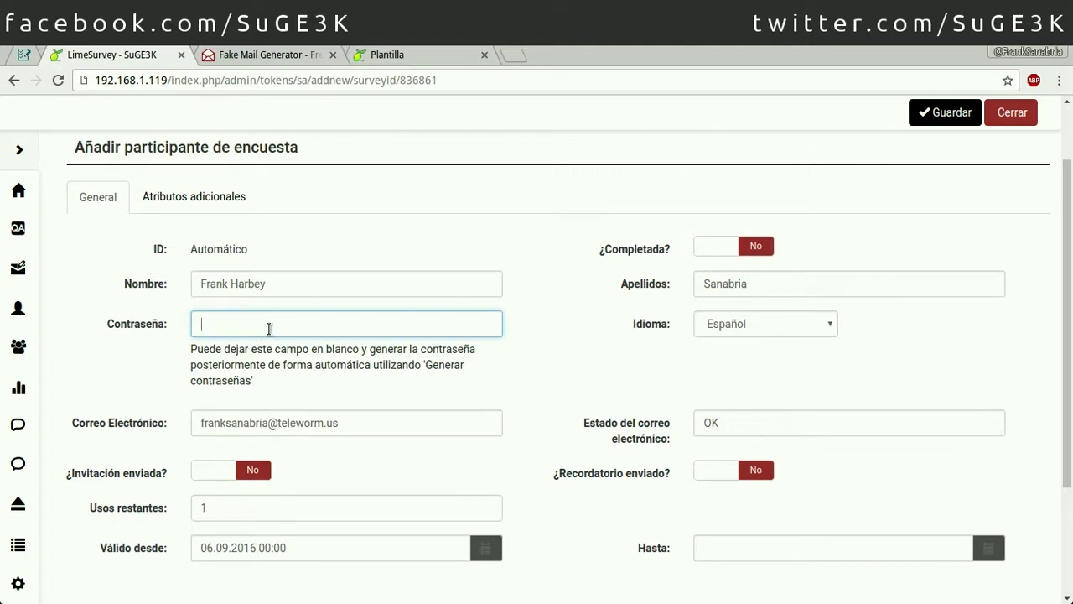
Step: Check the Pais attribute, save the participant, and show the survey participants list
{"action": "left_click", "coordinate": [222, 201]}
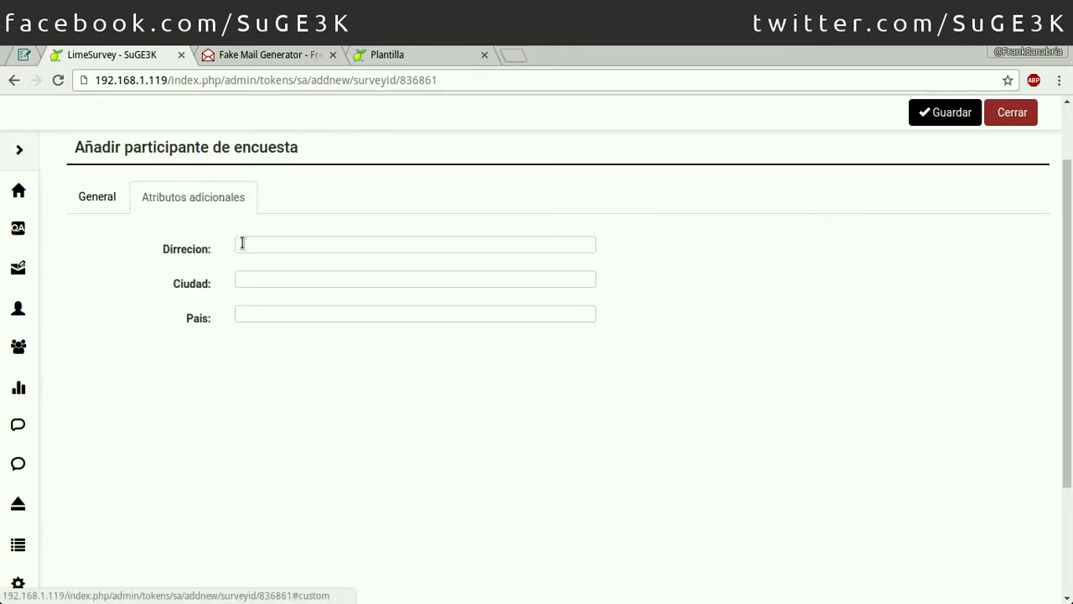
{"action": "left_click", "coordinate": [265, 306]}
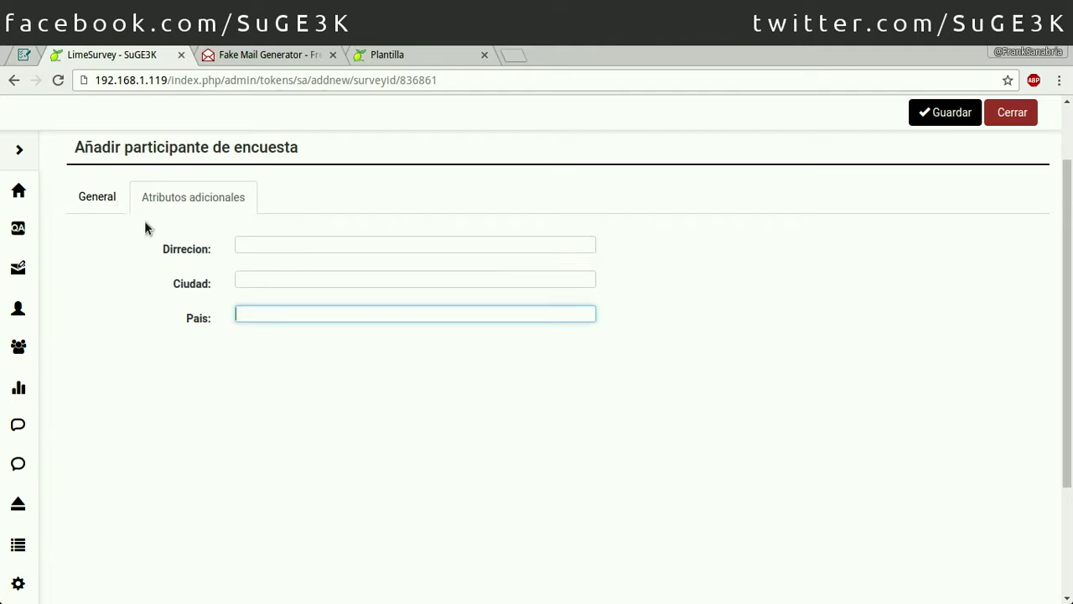
{"action": "left_click", "coordinate": [105, 205]}
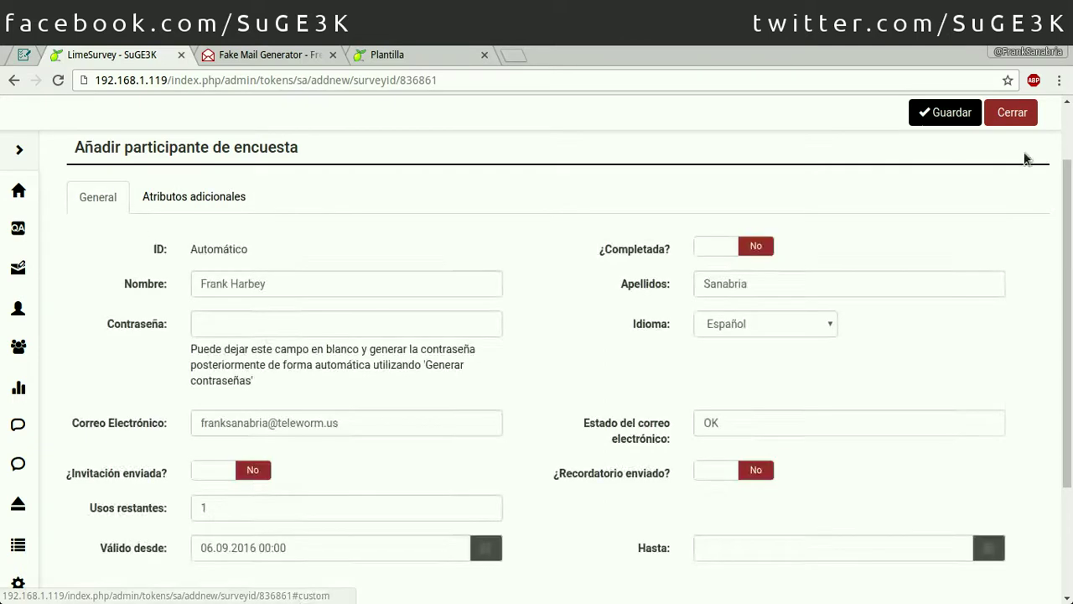
{"action": "left_click", "coordinate": [920, 113]}
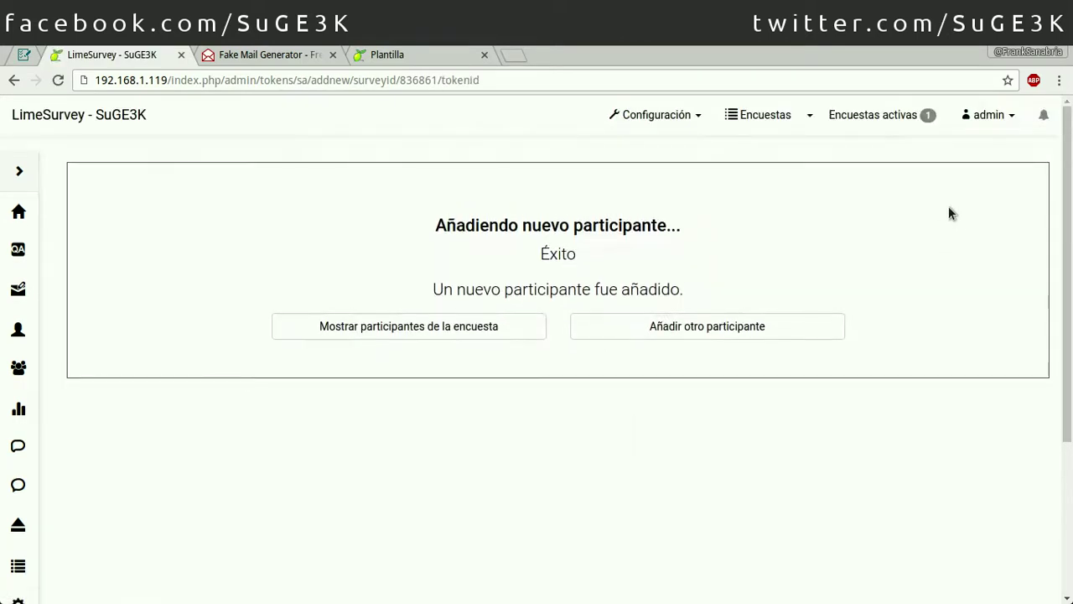
{"action": "left_click", "coordinate": [358, 330]}
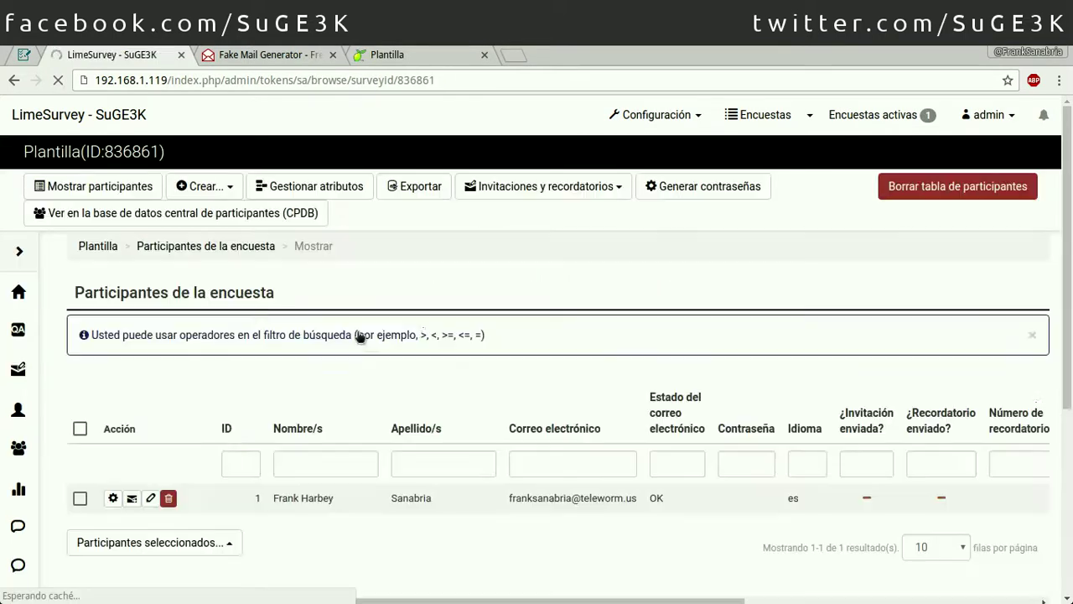
{"action": "scroll", "coordinate": [601, 468], "scroll_direction": "down", "scroll_amount": 1}
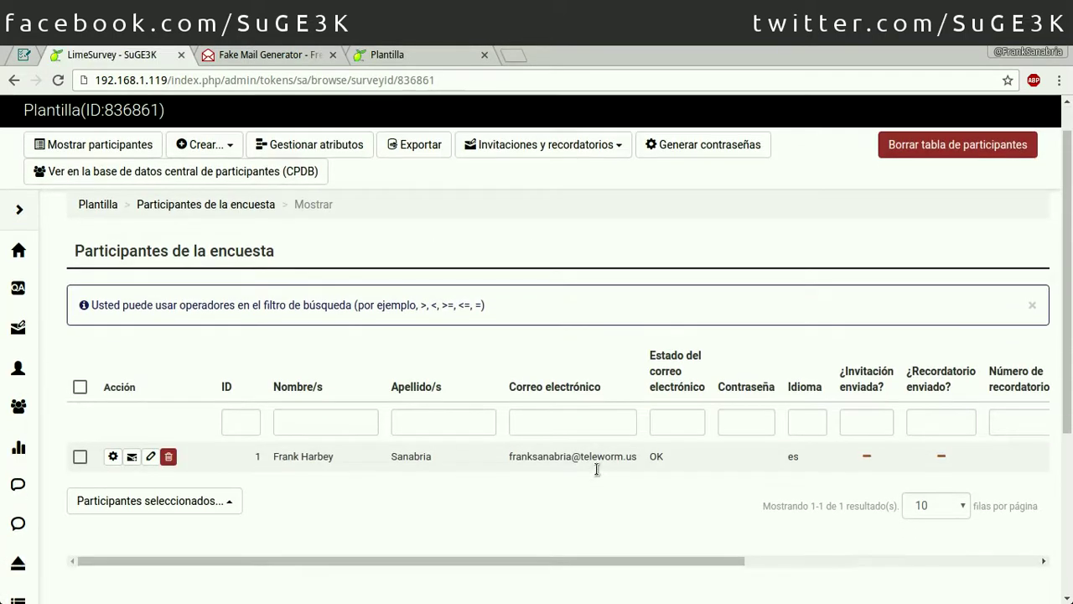